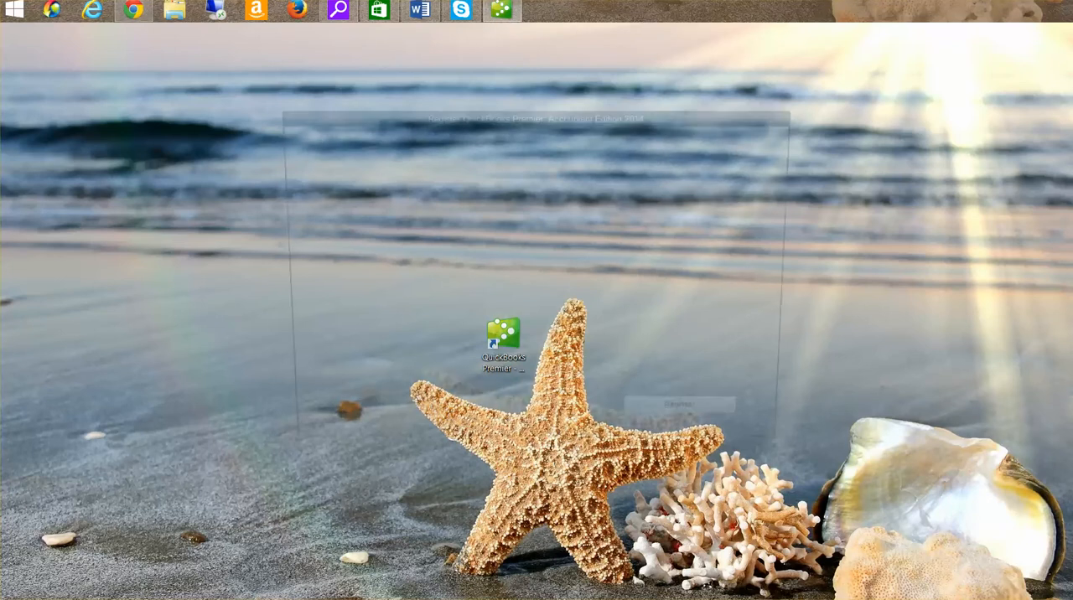
- Decline the External Accountant user setup and bring up the QuickBooks Home page with the Reminders window closed
{"action": "left_click", "coordinate": [552, 430]}
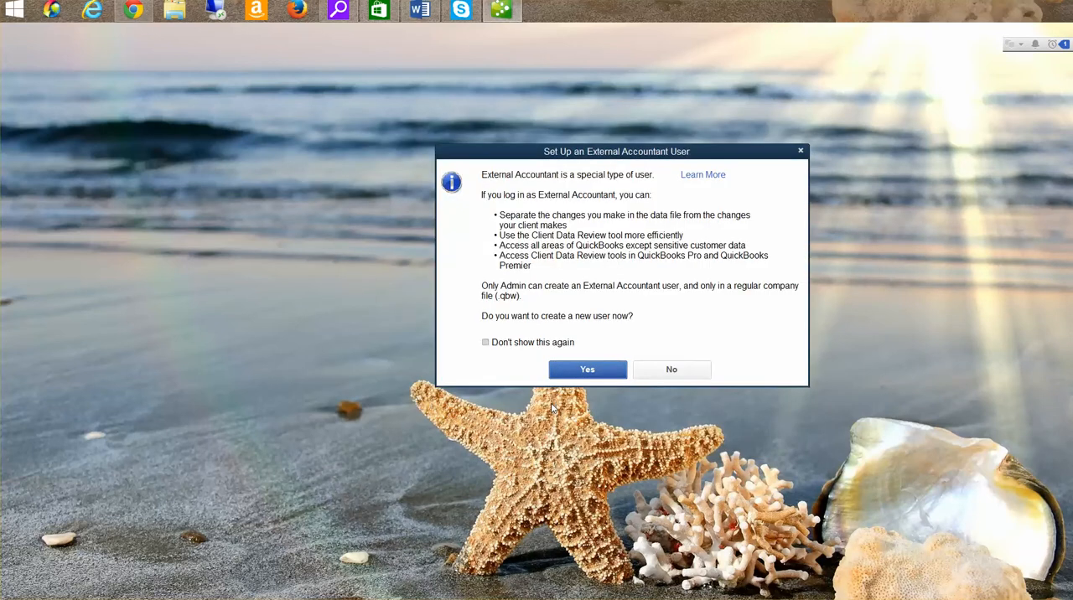
{"action": "left_click", "coordinate": [669, 373]}
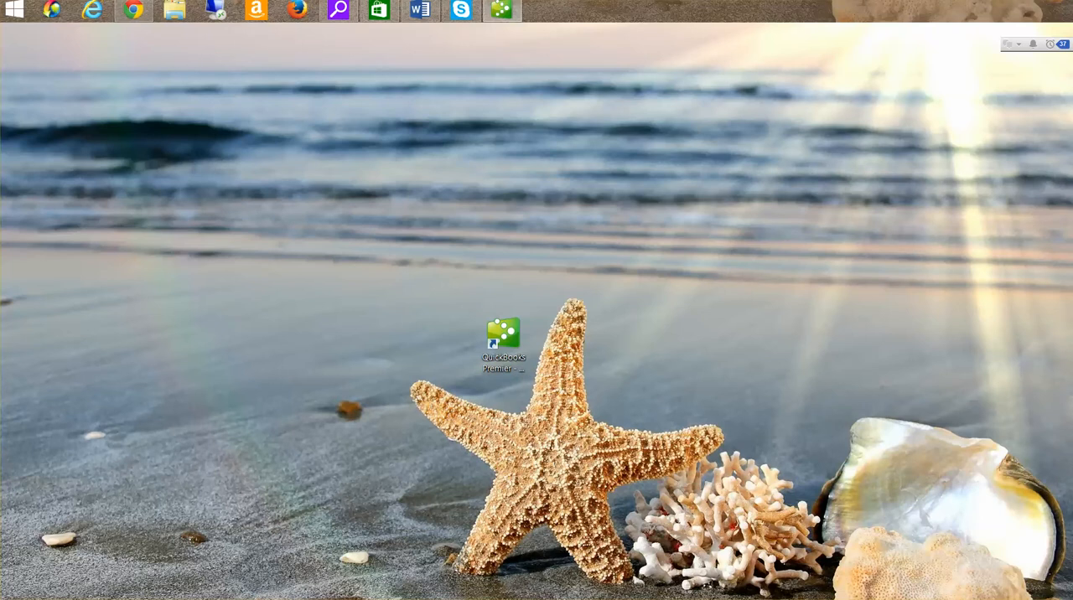
{"action": "mouse_move", "coordinate": [502, 11]}
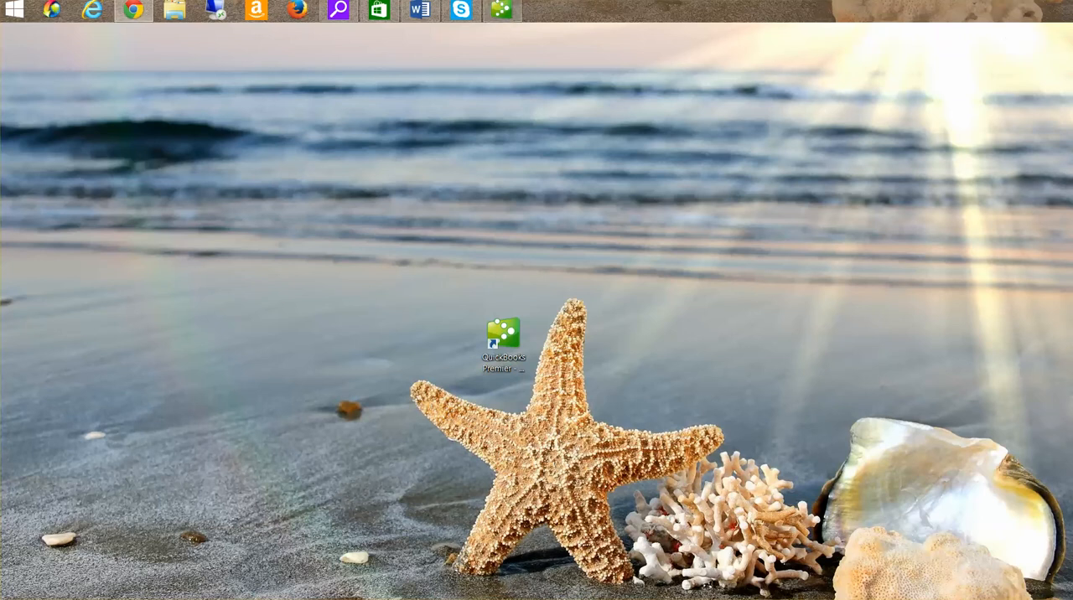
{"action": "left_click", "coordinate": [502, 10]}
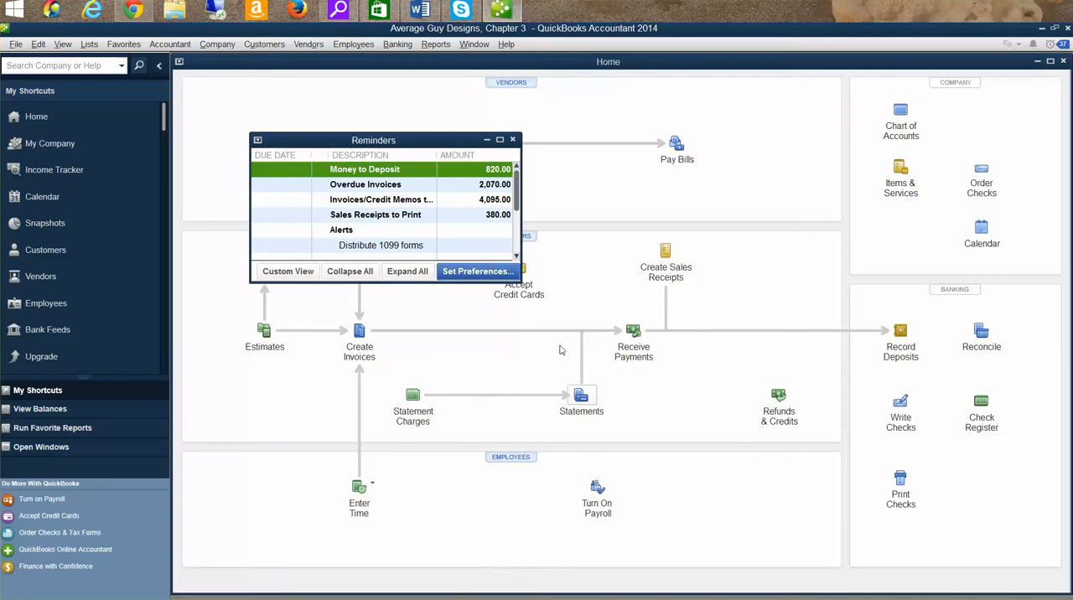
{"action": "left_click", "coordinate": [513, 140]}
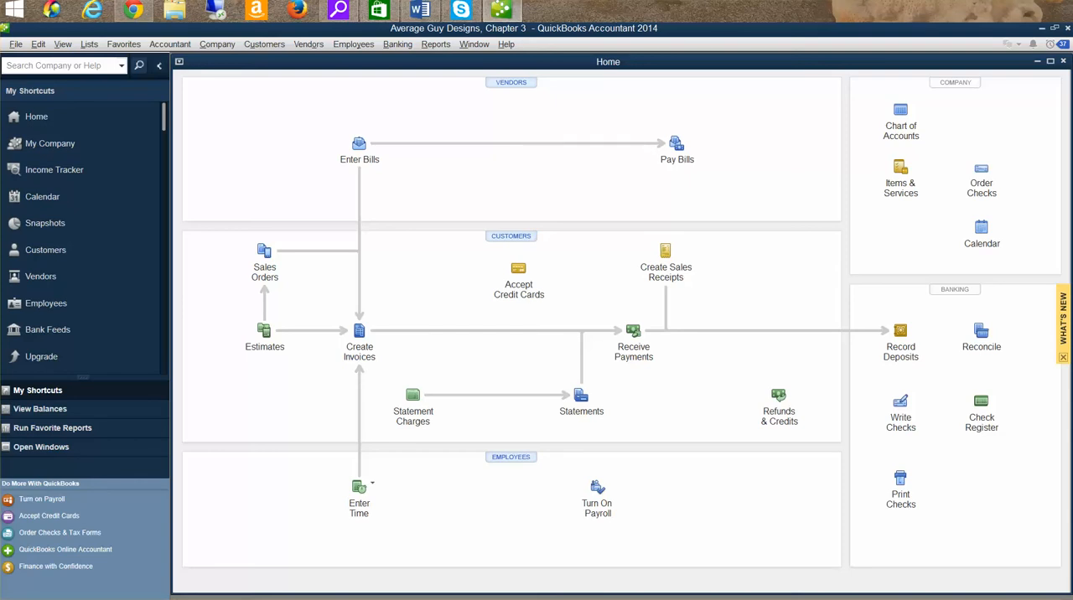
- In the Vendor Center, widen the vendor list and open the Graphic Supply Shoppe record for editing
{"action": "left_click", "coordinate": [504, 83]}
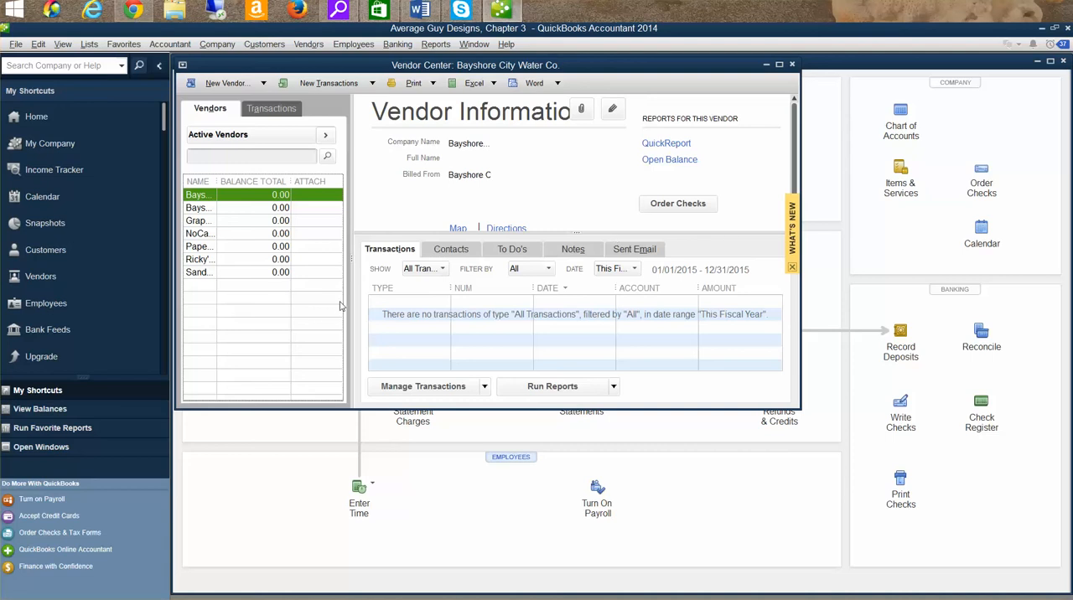
{"action": "left_click_drag", "start_coordinate": [345, 307], "coordinate": [489, 303]}
{"action": "left_click", "coordinate": [273, 222]}
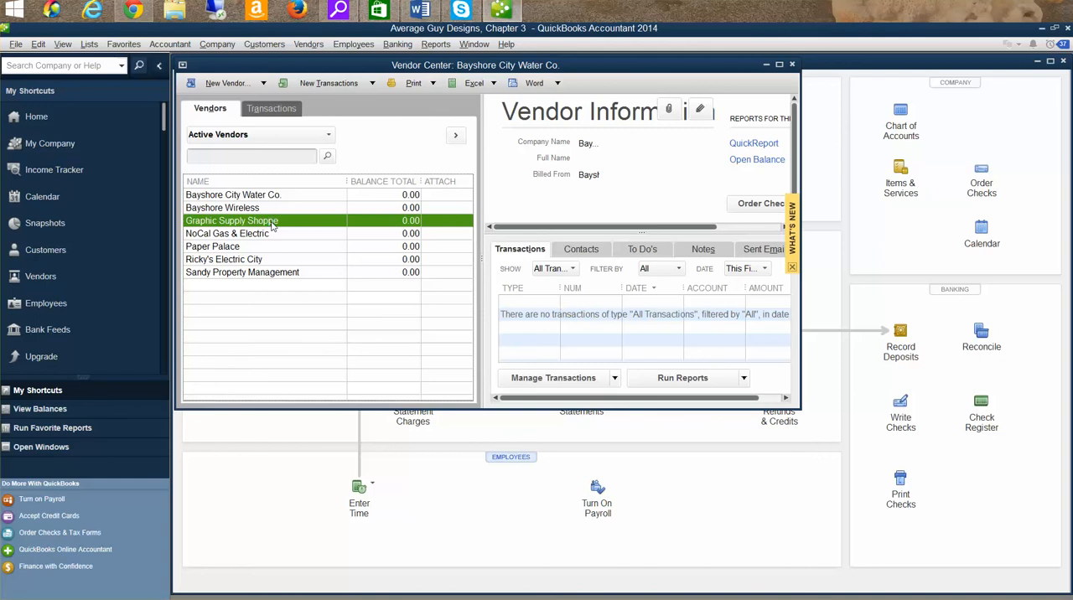
{"action": "double_click", "coordinate": [274, 221]}
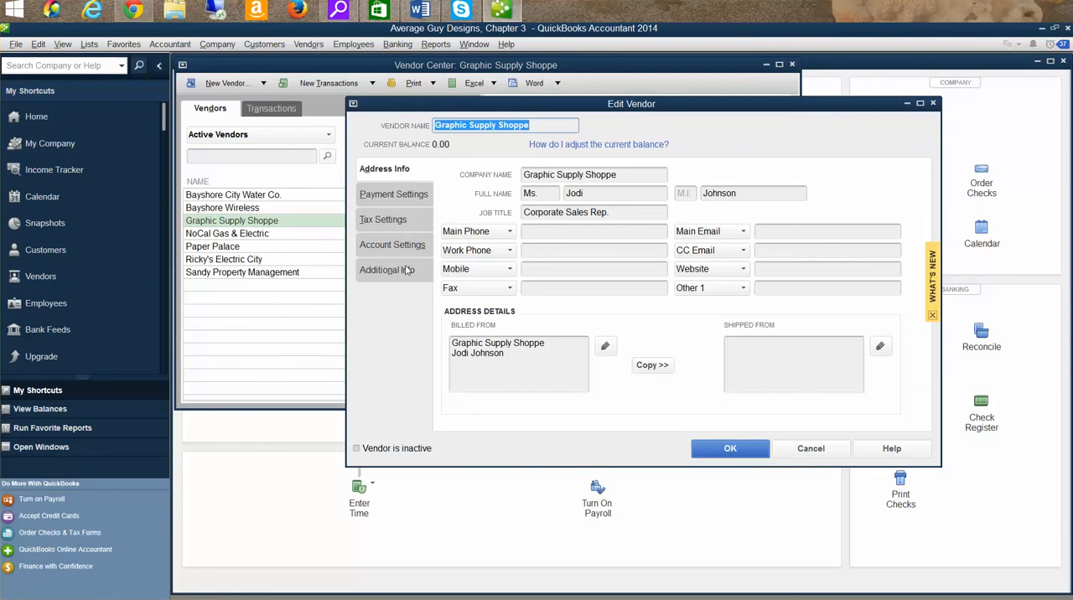
- Enter the main phone number for Graphic Supply Shoppe
{"action": "left_click", "coordinate": [527, 234]}
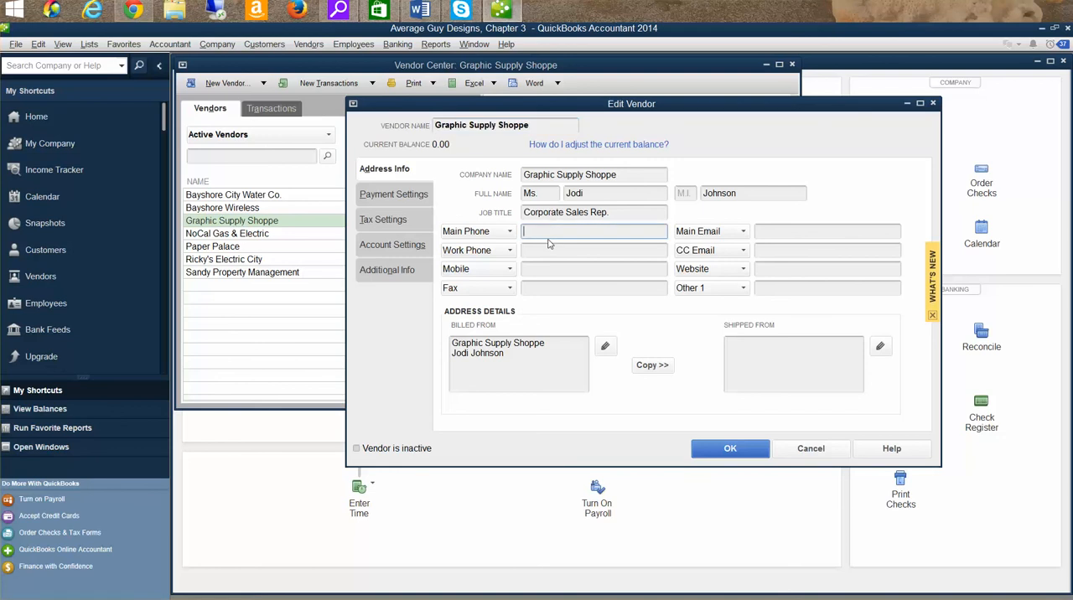
{"action": "type", "text": "(212) 555-6743"}
- Add the street, city, state and zip code to the vendor's Billed From address and copy it to Shipped From
{"action": "left_click", "coordinate": [542, 374]}
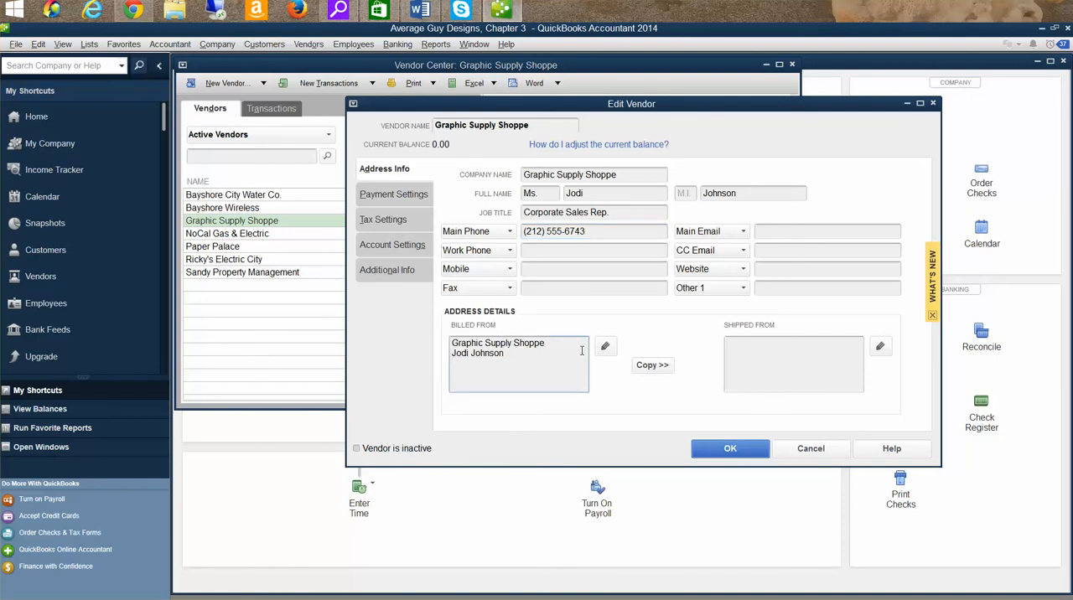
{"action": "type", "text": "302 E. 44th St."}
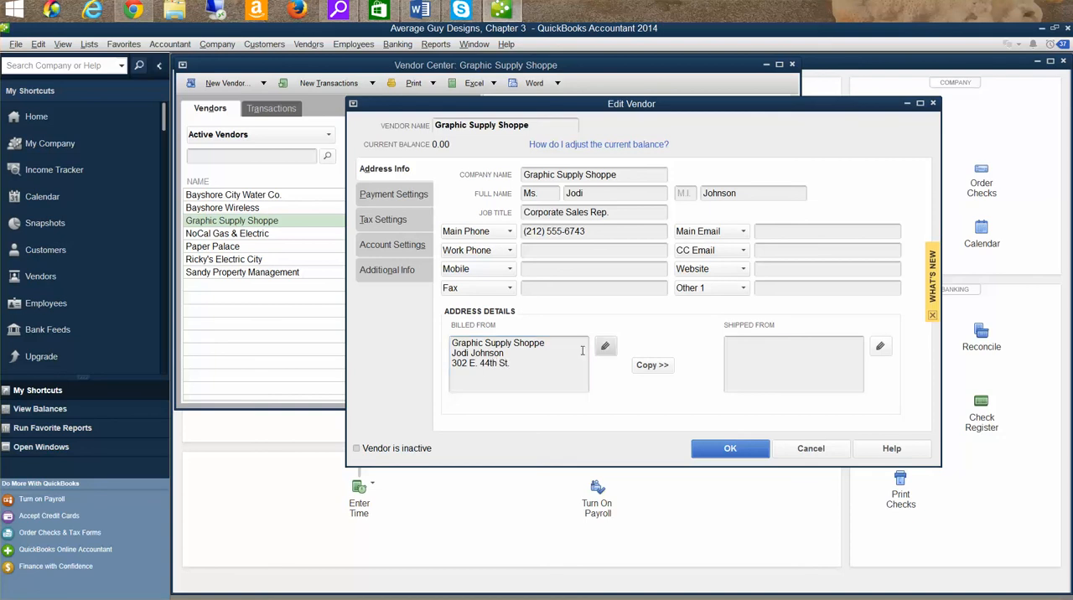
{"action": "key", "text": "Return"}
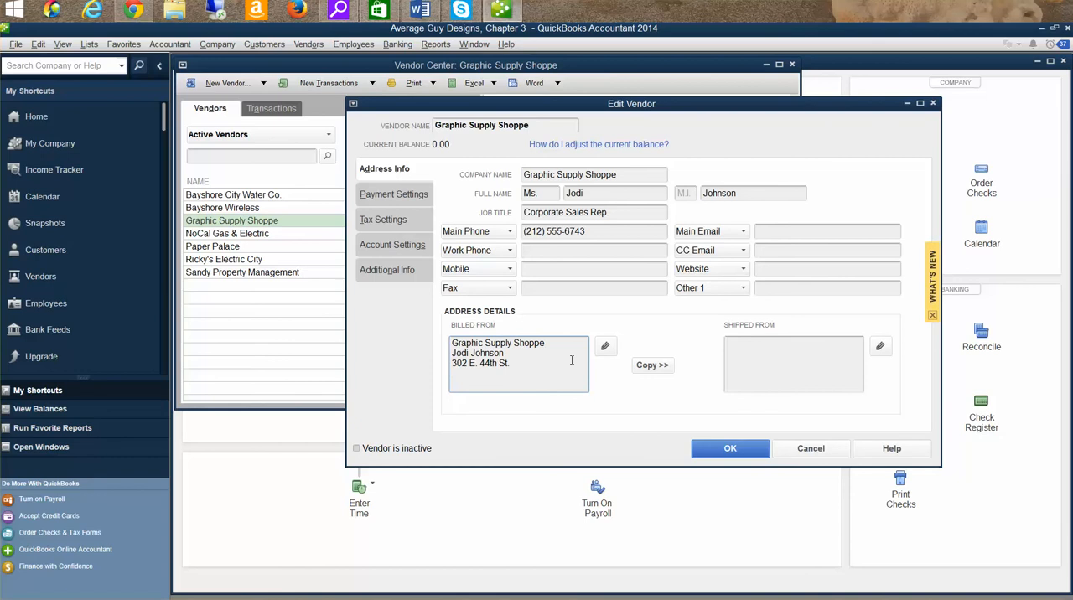
{"action": "type", "text": "New York, NY 10017"}
{"action": "left_click", "coordinate": [653, 367]}
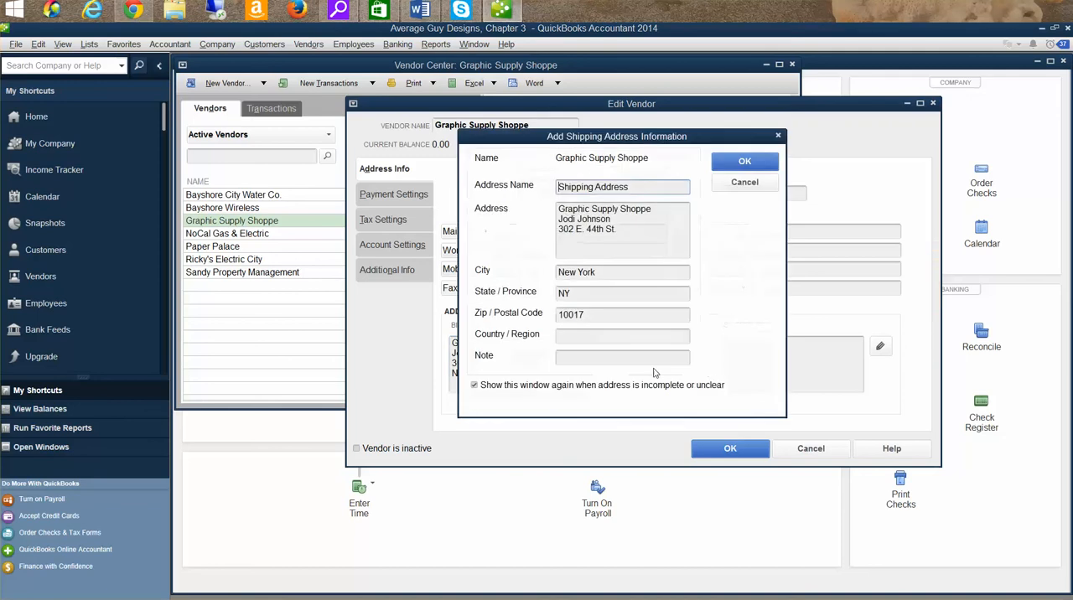
{"action": "left_click", "coordinate": [730, 167]}
{"action": "left_click_drag", "start_coordinate": [546, 373], "coordinate": [451, 322]}
{"action": "left_click_drag", "start_coordinate": [808, 376], "coordinate": [700, 324]}
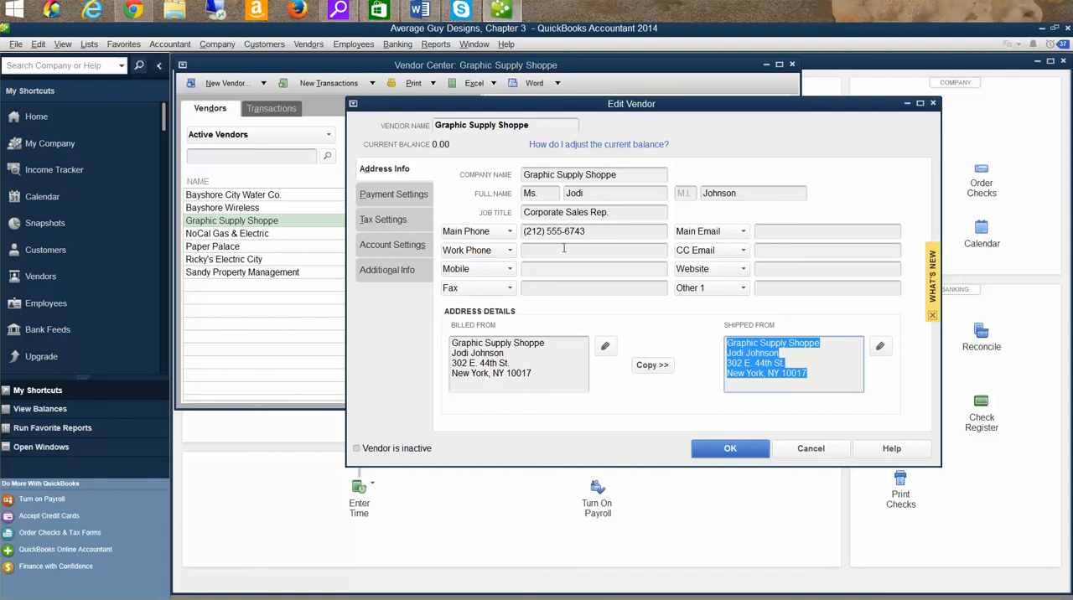
{"action": "left_click", "coordinate": [597, 233]}
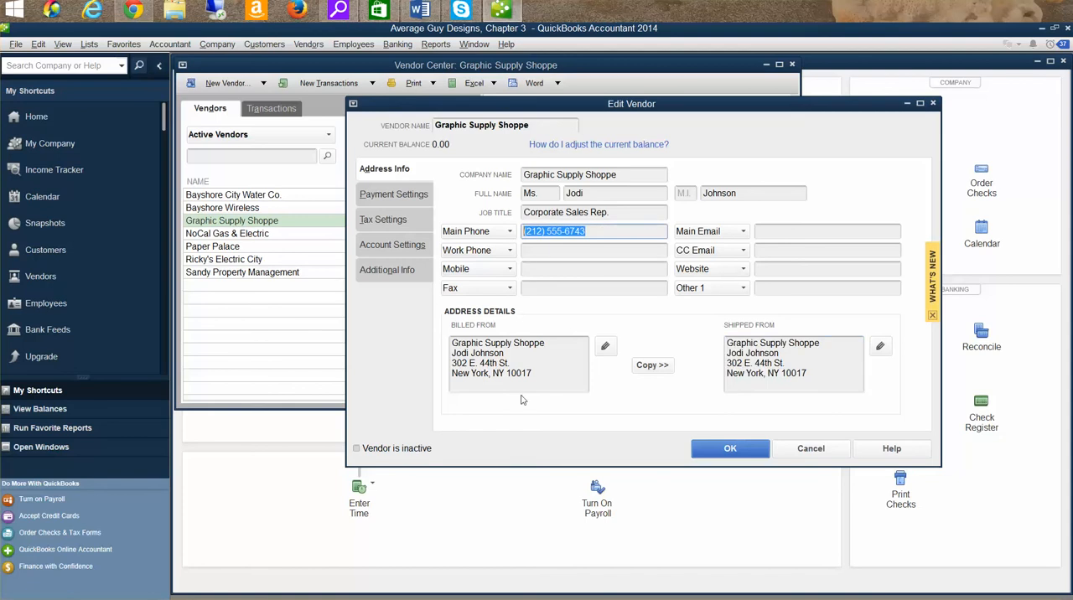
{"action": "left_click_drag", "start_coordinate": [531, 374], "coordinate": [463, 353]}
{"action": "left_click", "coordinate": [654, 366]}
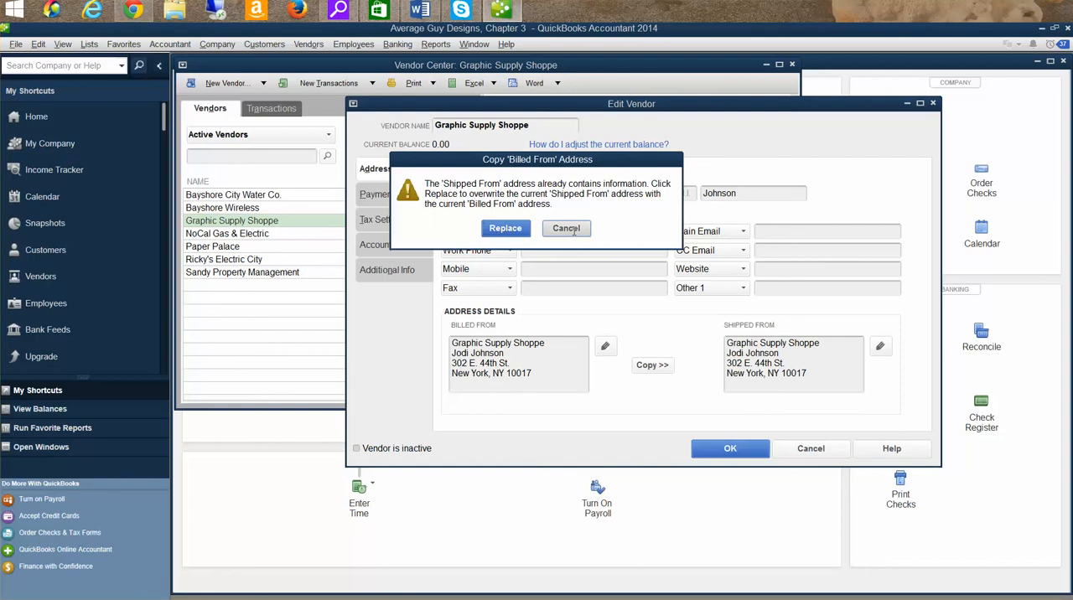
{"action": "left_click", "coordinate": [567, 230]}
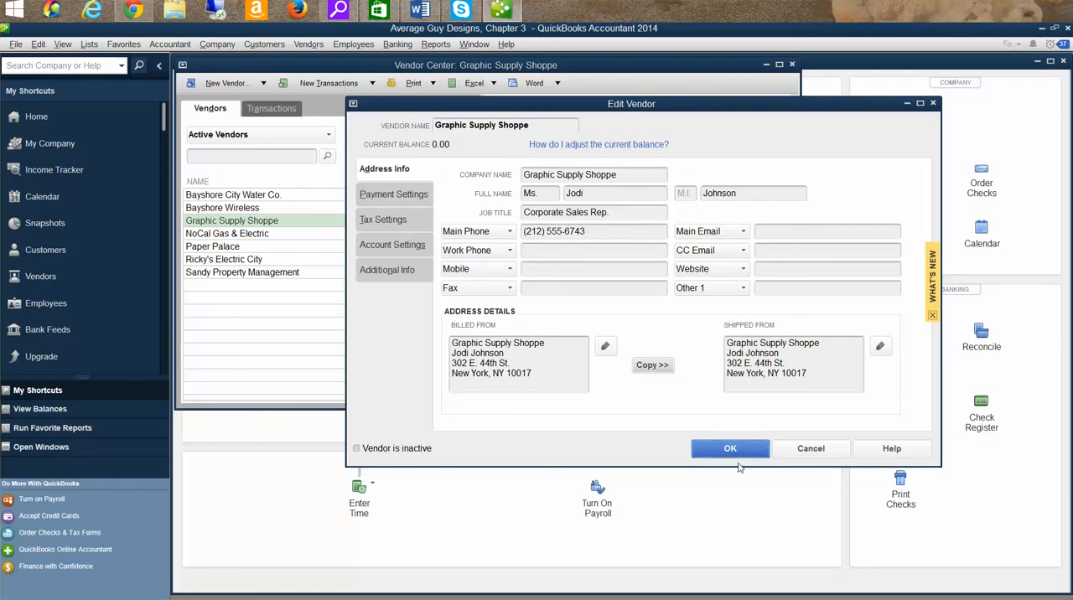
- Save the Graphic Supply Shoppe changes and enlarge the Vendor Center window
{"action": "left_click", "coordinate": [742, 456]}
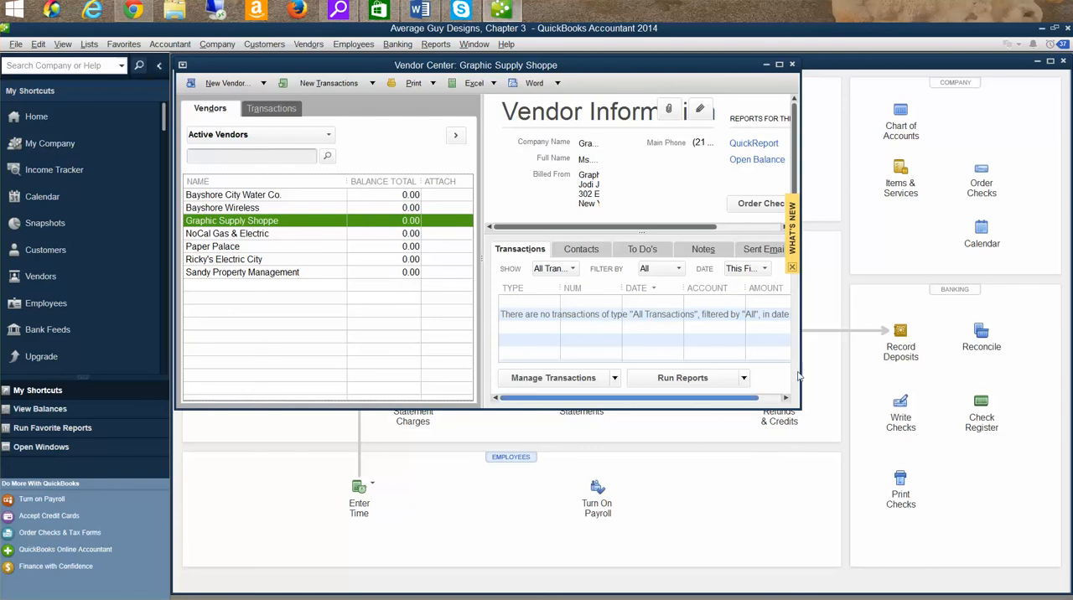
{"action": "left_click_drag", "start_coordinate": [801, 407], "coordinate": [1051, 580]}
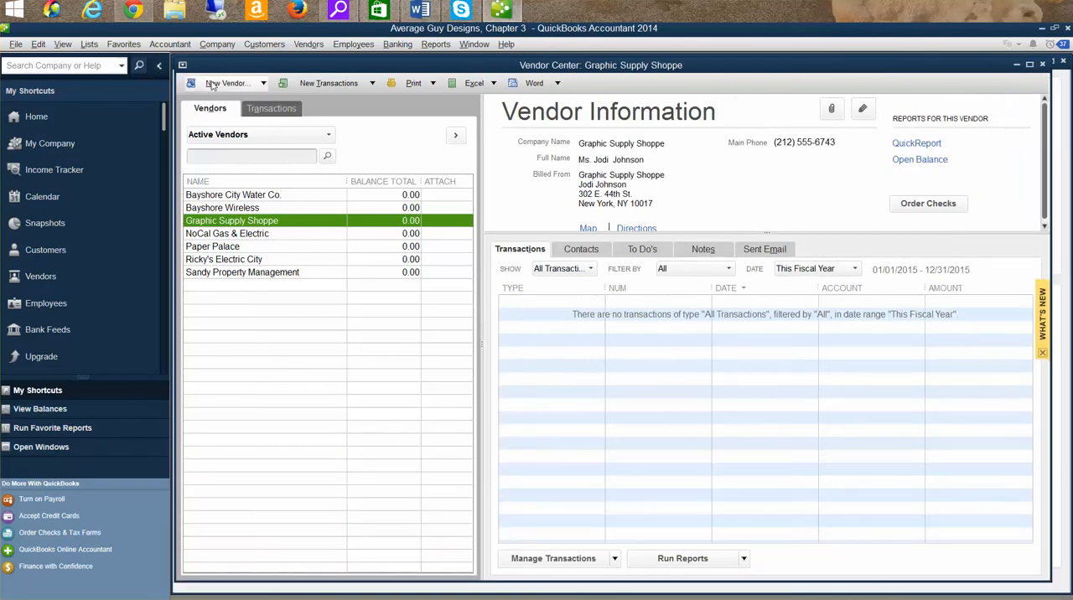
- Start a new vendor record with the vendor name Popelka Broadband
{"action": "left_click", "coordinate": [263, 84]}
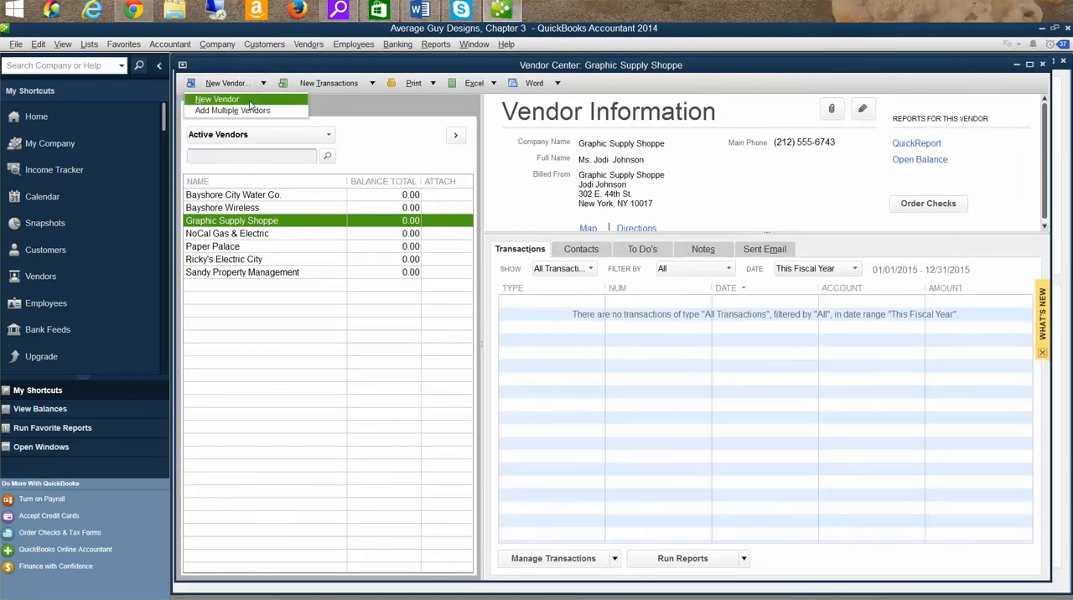
{"action": "left_click", "coordinate": [250, 102]}
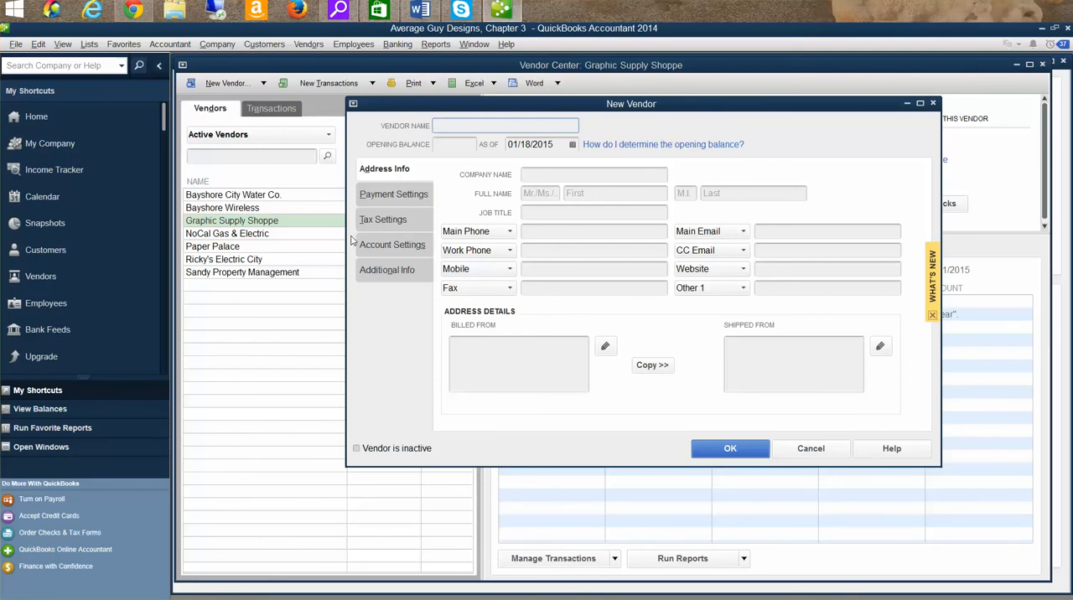
{"action": "type", "text": "Popelka"}
{"action": "type", "text": "Bros"}
{"action": "key", "text": "BackSpace"}
{"action": "key", "text": "BackSpace"}
{"action": "type", "text": "oadband"}
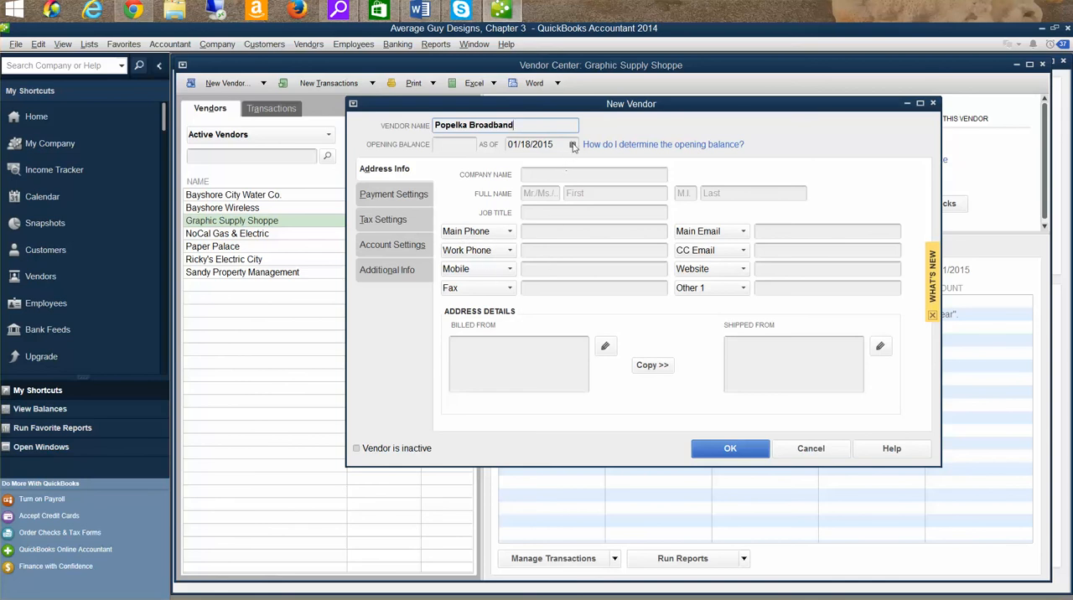
{"action": "left_click", "coordinate": [573, 145]}
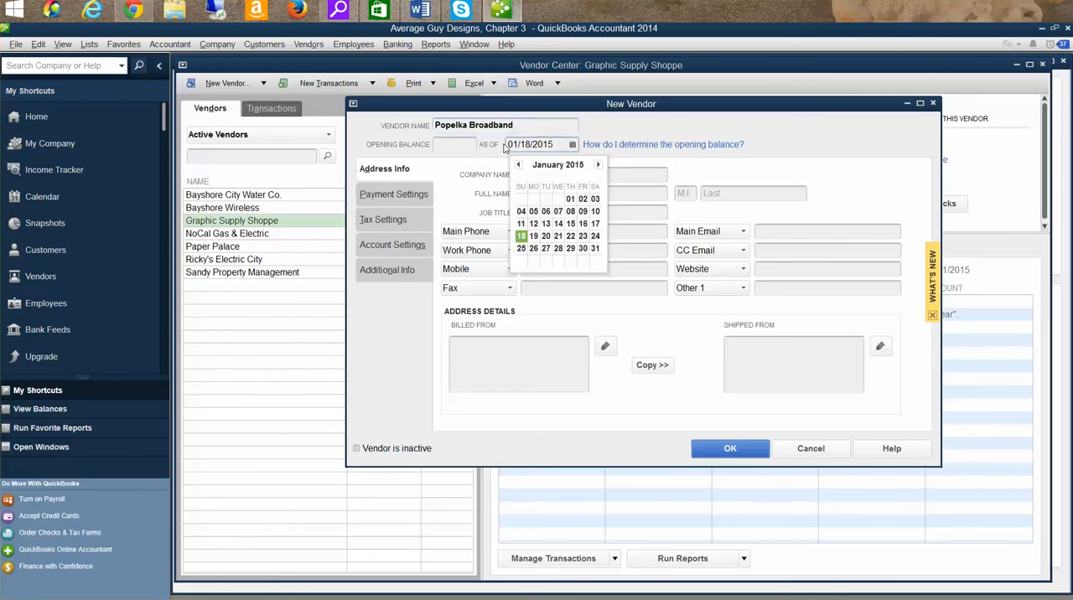
{"action": "left_click", "coordinate": [518, 165]}
{"action": "left_click", "coordinate": [518, 165]}
{"action": "left_click", "coordinate": [518, 166]}
{"action": "left_click", "coordinate": [518, 165]}
{"action": "left_click", "coordinate": [519, 165]}
{"action": "left_click", "coordinate": [518, 166]}
{"action": "left_click", "coordinate": [518, 165]}
{"action": "left_click", "coordinate": [518, 165]}
{"action": "left_click", "coordinate": [518, 167]}
{"action": "left_click", "coordinate": [518, 166]}
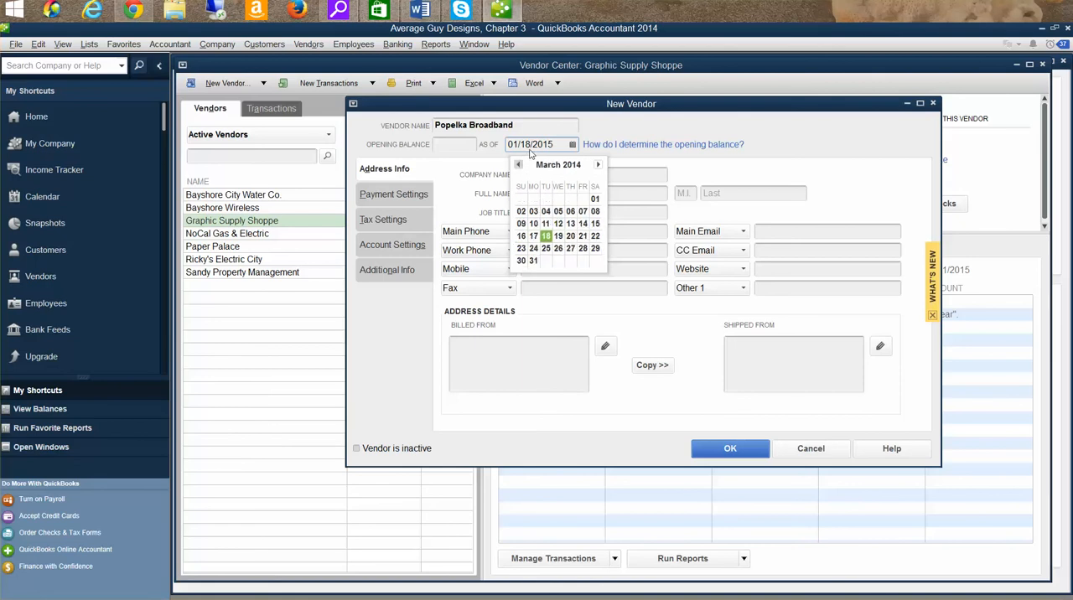
- Set the new vendor's opening balance as-of date to 11/06/2013
{"action": "left_click", "coordinate": [520, 145]}
{"action": "left_click_drag", "start_coordinate": [519, 145], "coordinate": [473, 142]}
{"action": "type", "text": "11"}
{"action": "key", "text": "Right"}
{"action": "key", "text": "BackSpace"}
{"action": "key", "text": "BackSpace"}
{"action": "type", "text": "6/201"}
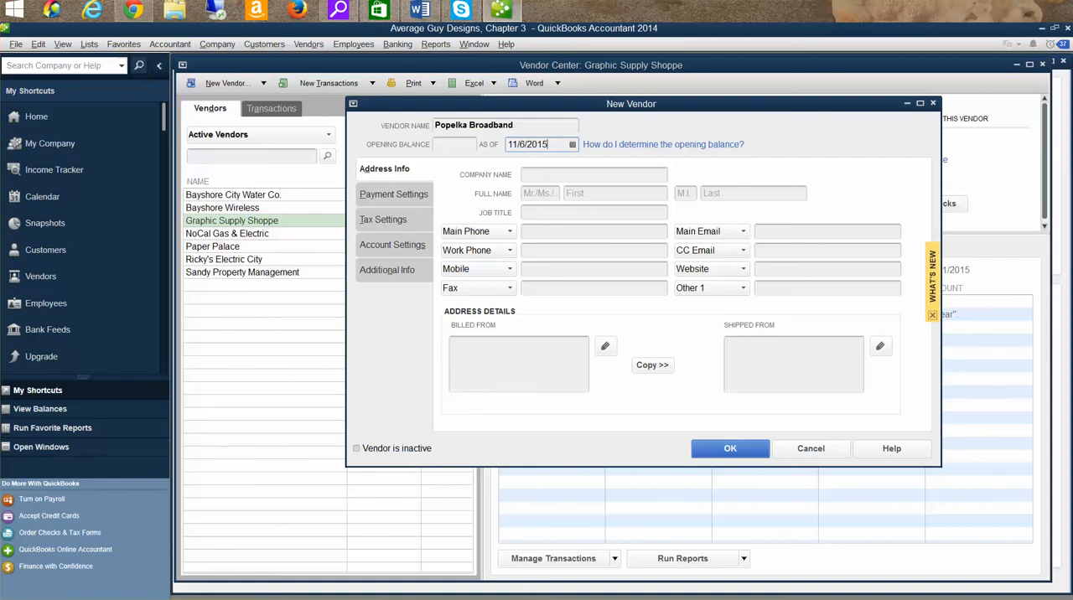
{"action": "type", "text": "3"}
{"action": "left_click", "coordinate": [527, 146]}
- Enter Popelka Broadband as the new vendor's company name
{"action": "left_click", "coordinate": [619, 177]}
{"action": "type", "text": "fP"}
{"action": "key", "text": "BackSpace"}
{"action": "key", "text": "BackSpace"}
{"action": "type", "text": "po"}
{"action": "key", "text": "BackSpace"}
{"action": "key", "text": "BackSpace"}
{"action": "type", "text": "Pope"}
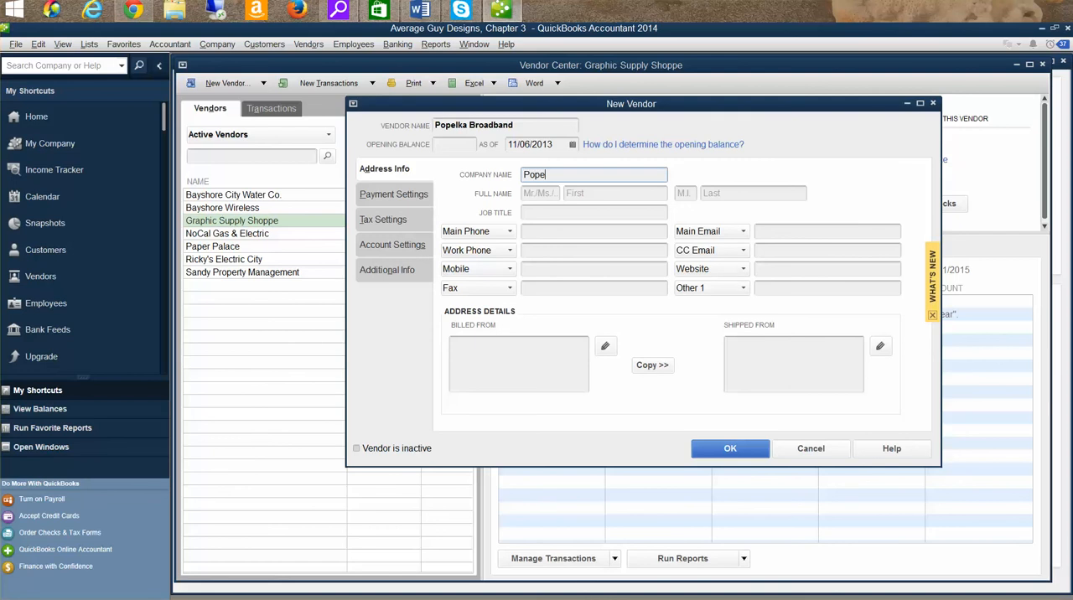
{"action": "type", "text": "lka Broadband"}
- Fill in the vendor contact's full name with the title Ms., leaving the middle initial blank
{"action": "left_click", "coordinate": [551, 194]}
{"action": "type", "text": "Ms."}
{"action": "key", "text": "Tab"}
{"action": "type", "text": "Lu"}
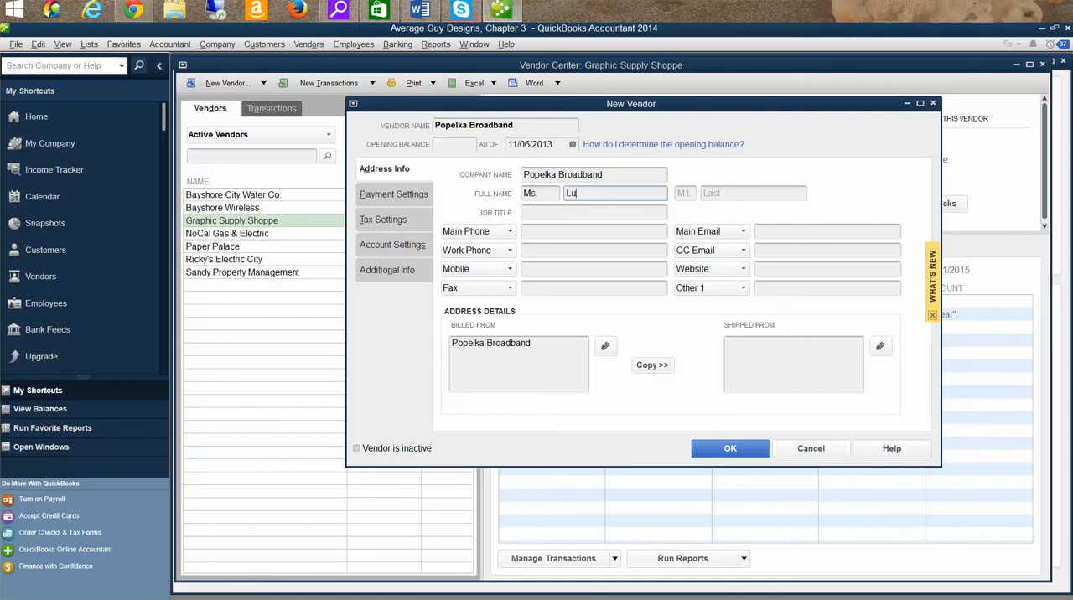
{"action": "key", "text": "BackSpace"}
{"action": "type", "text": "aura"}
{"action": "key", "text": "Tab"}
{"action": "left_click", "coordinate": [751, 193]}
{"action": "type", "text": "Popelka"}
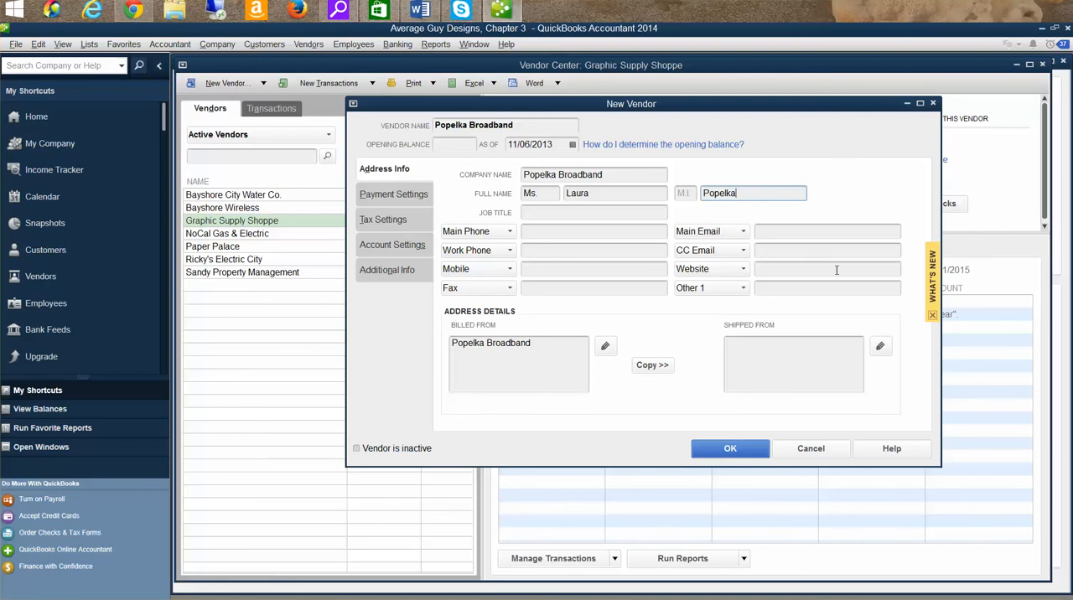
- Enter the contact's job title as Business Sales Rep. and fill in the vendor's main phone number
{"action": "left_click", "coordinate": [569, 213]}
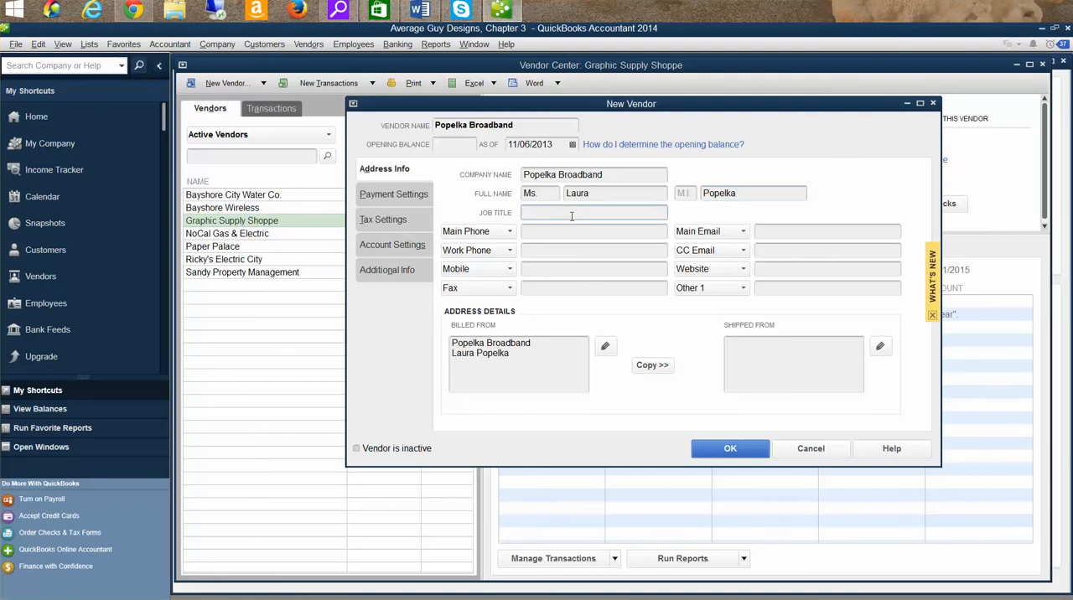
{"action": "type", "text": "Busineess Sales Rep."}
{"action": "left_click", "coordinate": [572, 233]}
{"action": "type", "text": "(659"}
{"action": "type", "text": "0"}
{"action": "type", "text": ") 555"}
{"action": "type", "text": "-3497"}
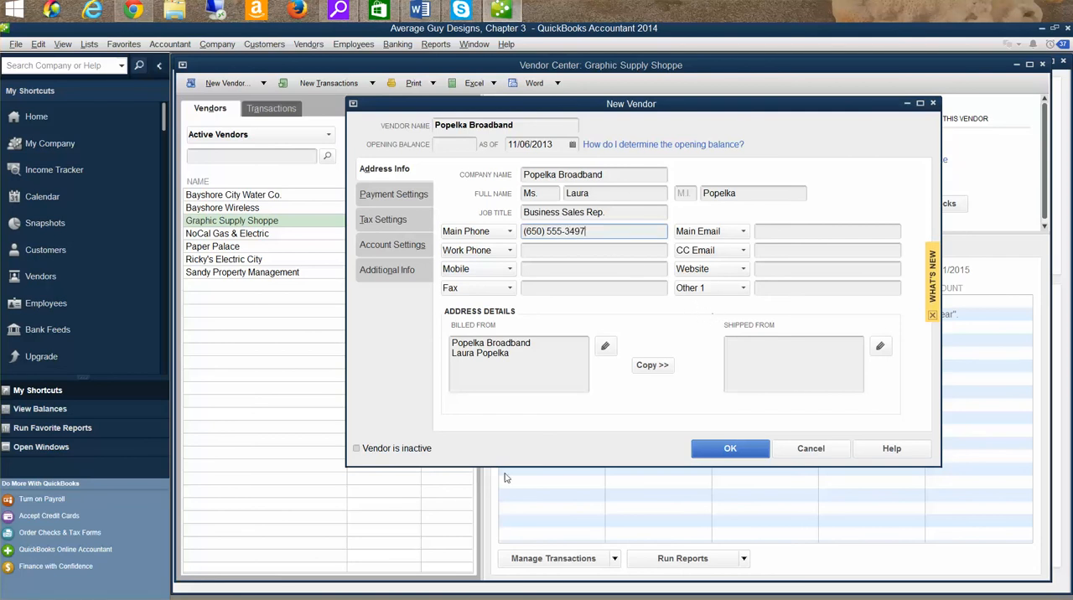
- Add the street, city, state and zip code to Popelka Broadband's Billed From address
{"action": "left_click", "coordinate": [562, 372]}
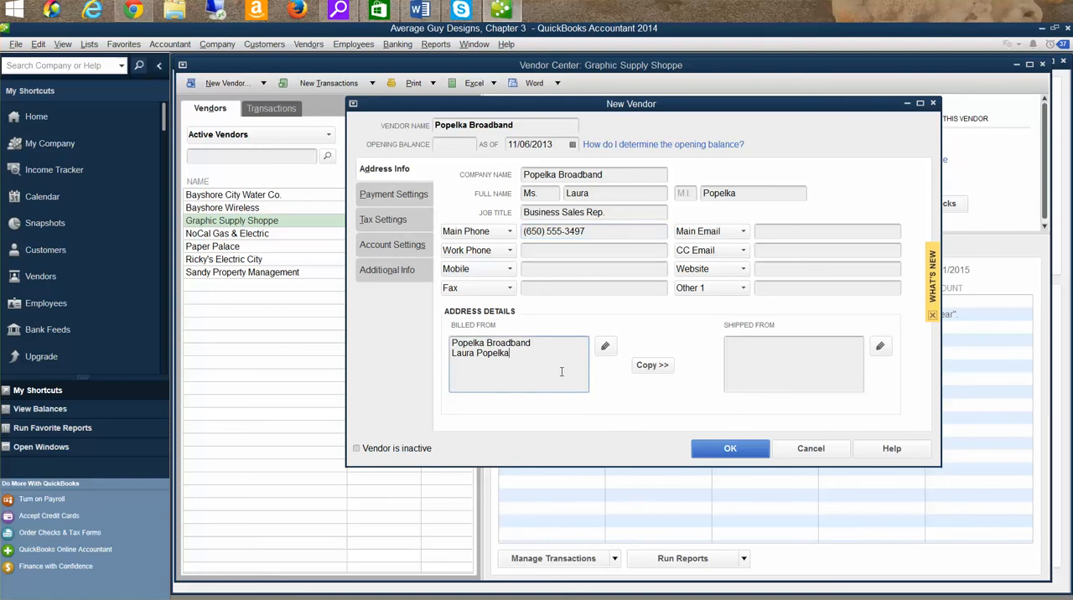
{"action": "type", "text": "721 Chicago Ave."}
{"action": "key", "text": "Return"}
{"action": "type", "text": "Bayshore, CA 91547"}
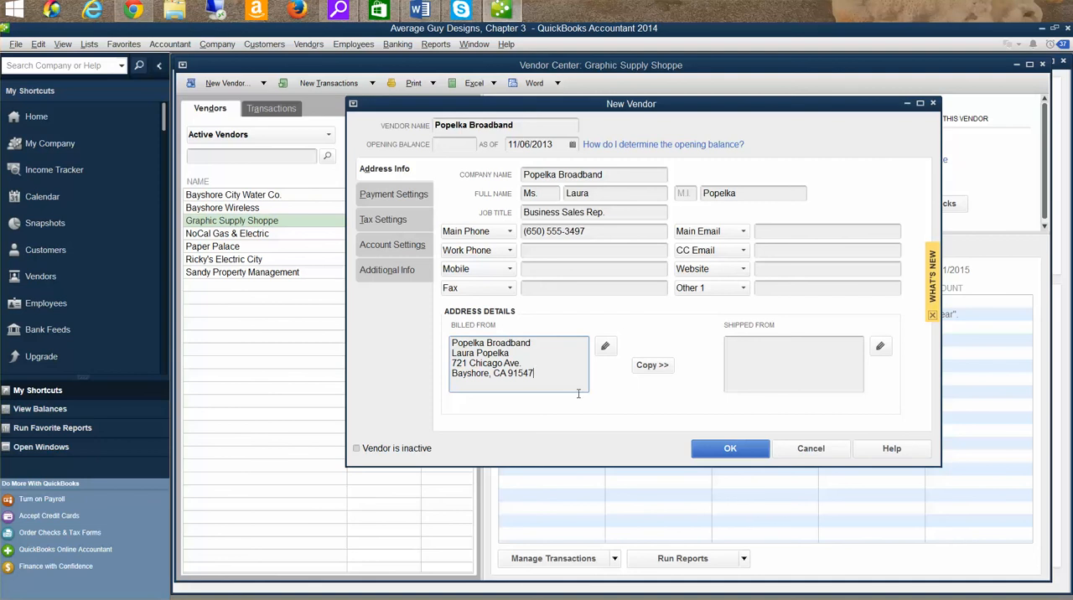
- Copy the Billed From address to Shipped From and save the Popelka Broadband vendor record
{"action": "left_click", "coordinate": [657, 372]}
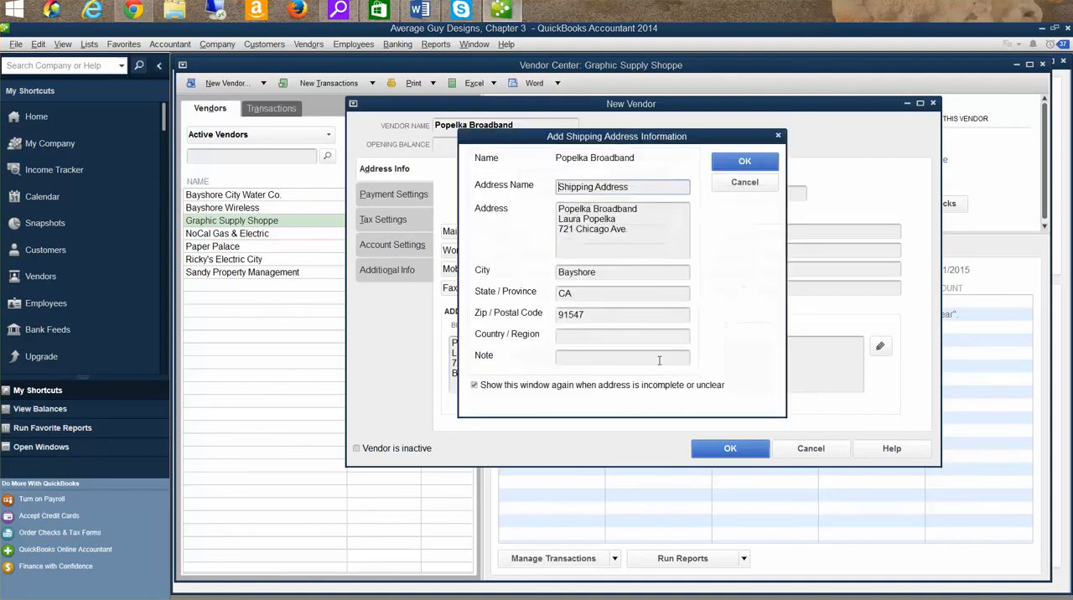
{"action": "left_click", "coordinate": [738, 161]}
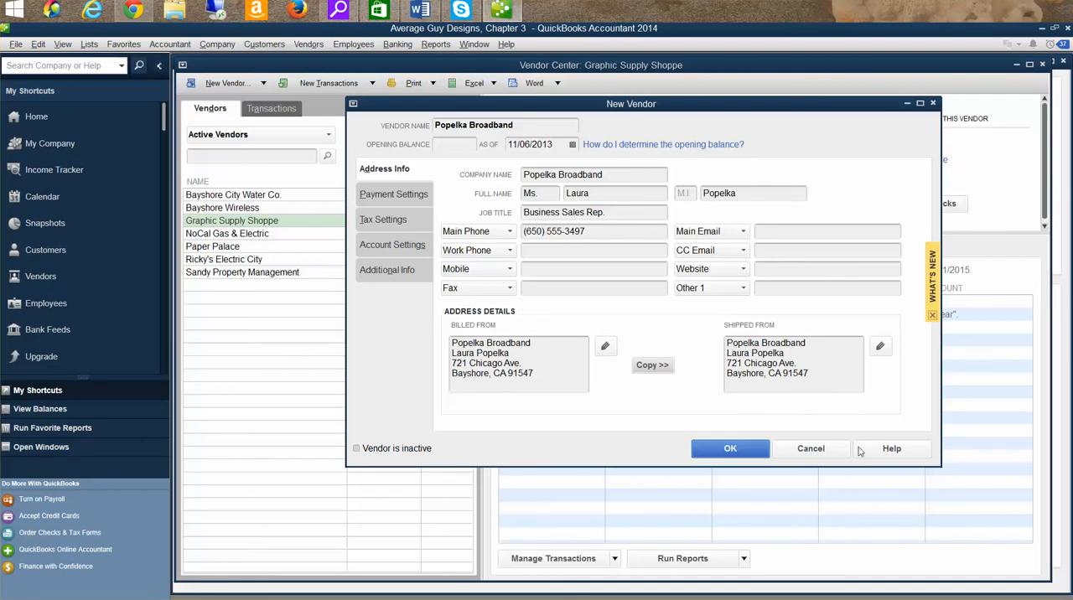
{"action": "left_click", "coordinate": [745, 449]}
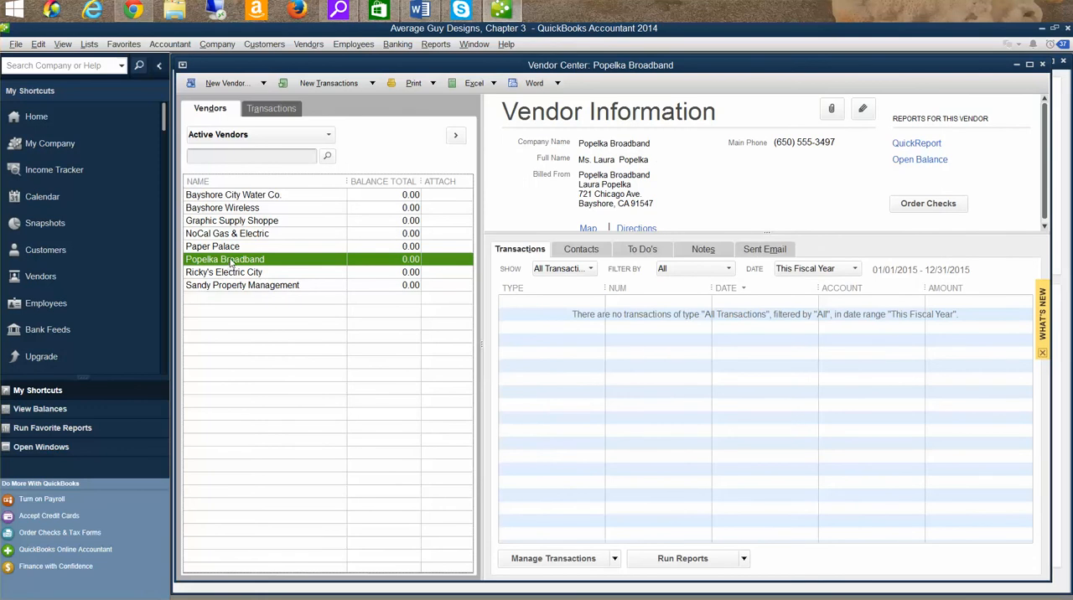
- Delete the Paper Palace vendor from the vendor list and confirm the deletion
{"action": "left_click", "coordinate": [245, 223]}
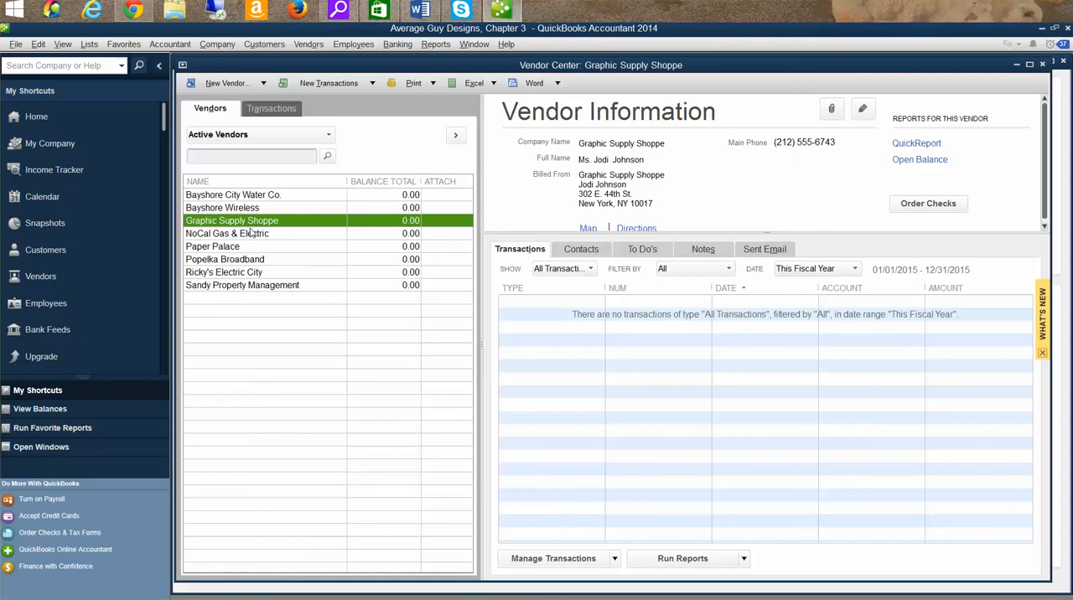
{"action": "left_click", "coordinate": [231, 247]}
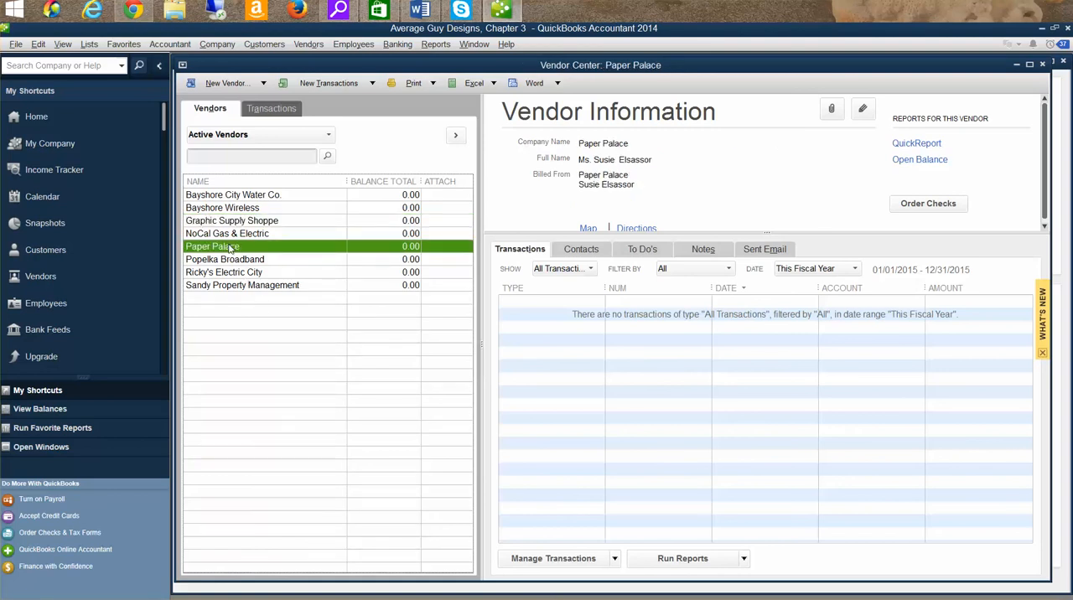
{"action": "right_click", "coordinate": [241, 249]}
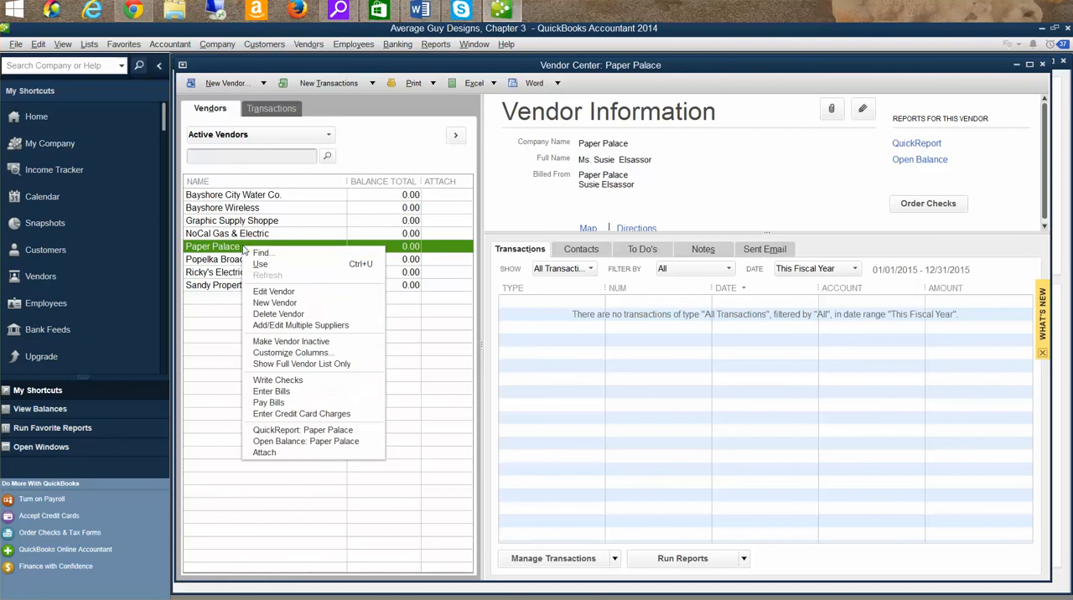
{"action": "left_click", "coordinate": [293, 317]}
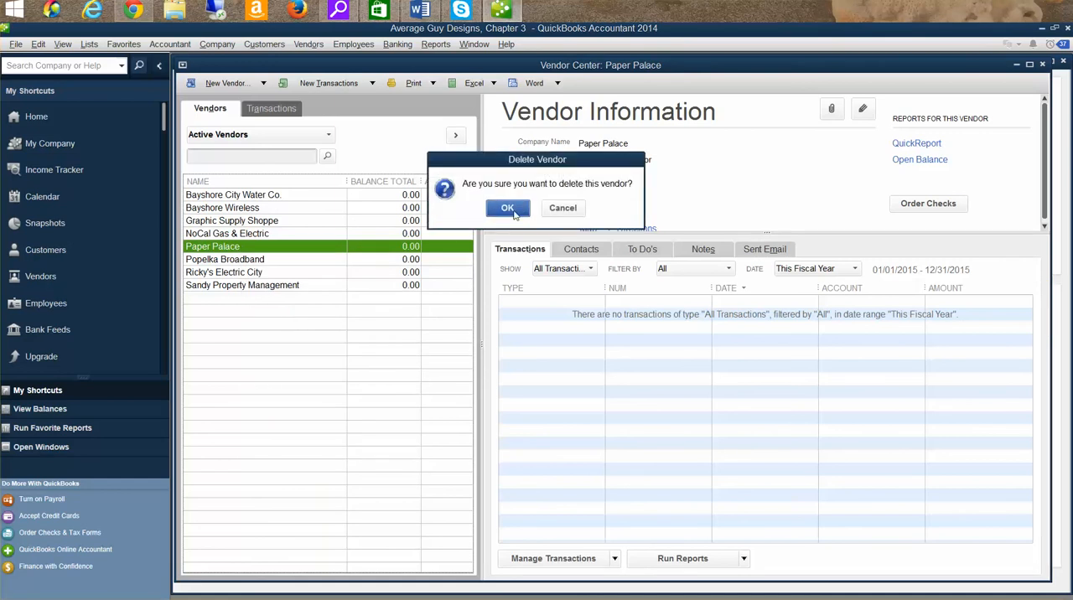
{"action": "left_click", "coordinate": [510, 209]}
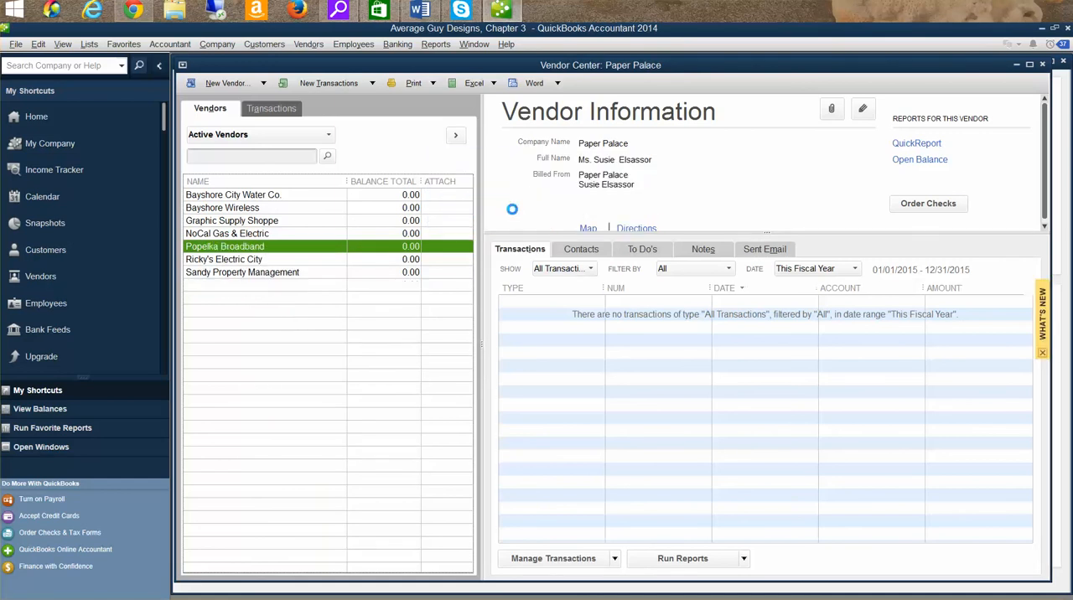
- Review the Graphic Supply Shoppe and Popelka Broadband vendor records, and close the Vendor Center
{"action": "left_click", "coordinate": [234, 222]}
{"action": "double_click", "coordinate": [236, 222]}
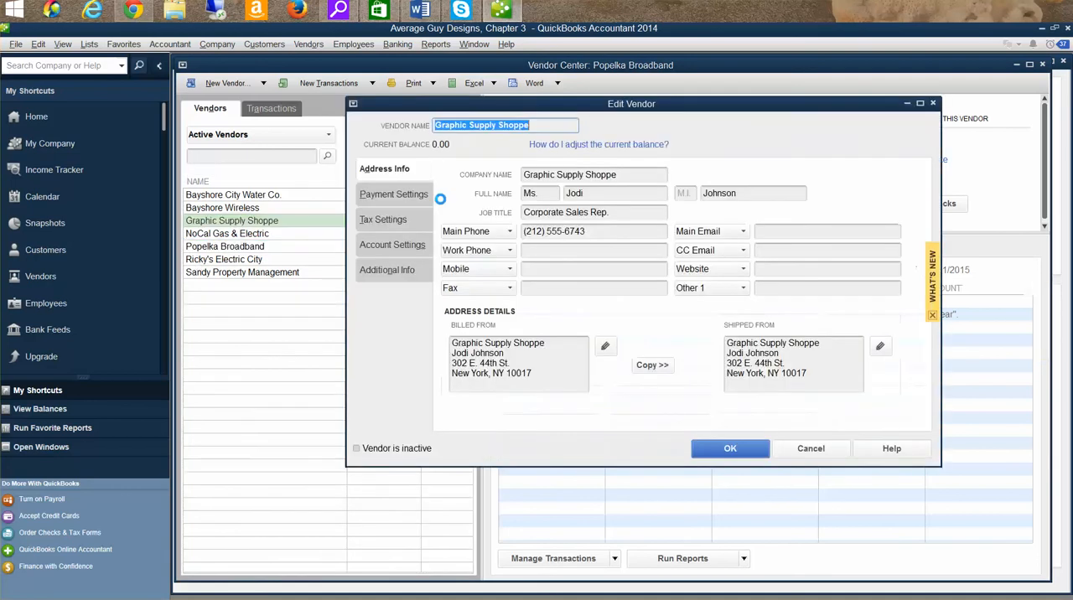
{"action": "left_click", "coordinate": [932, 103]}
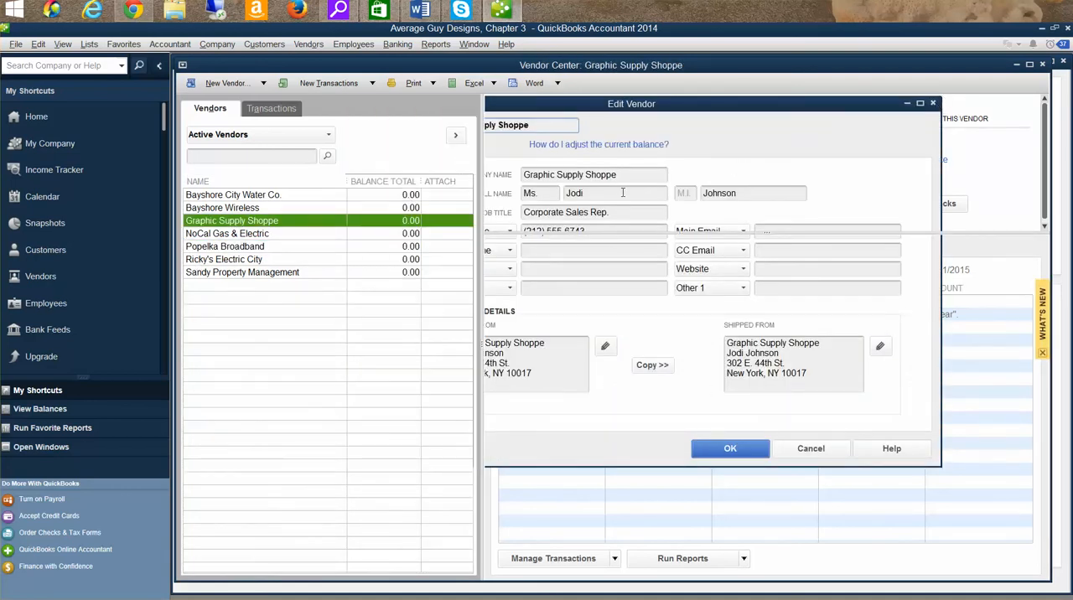
{"action": "left_click", "coordinate": [227, 248]}
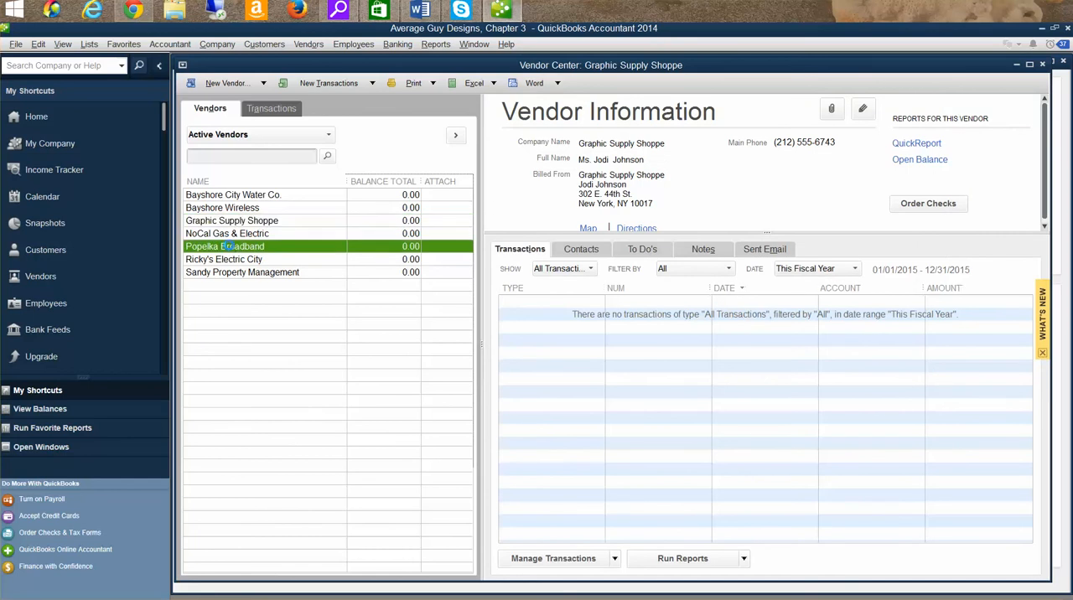
{"action": "left_click", "coordinate": [1043, 64]}
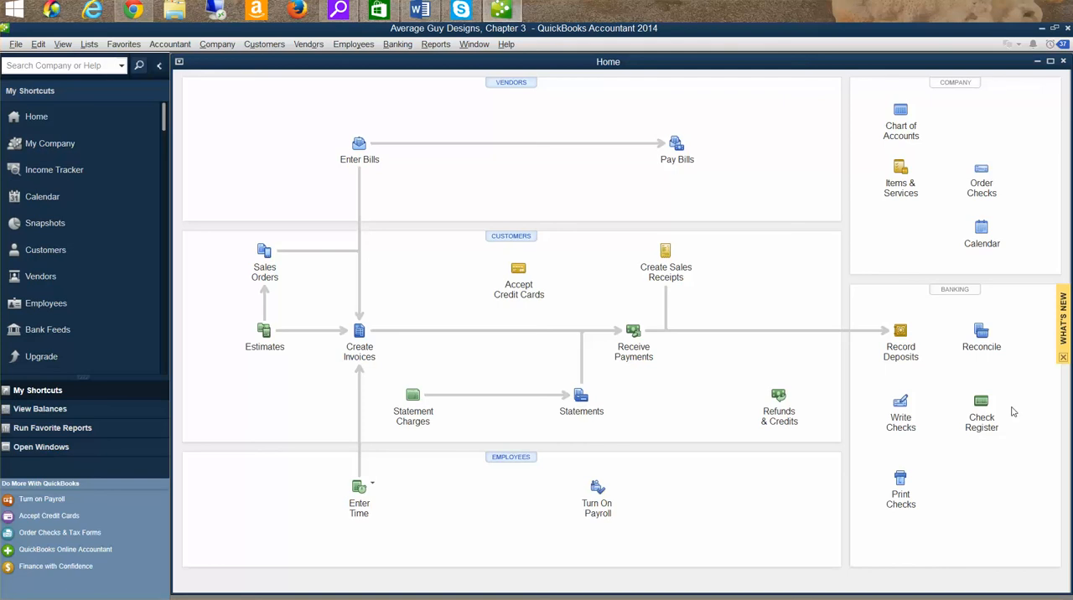
- Open the Customer Center and make the first customer in the list, above Dance A Little, inactive
{"action": "left_click", "coordinate": [258, 47]}
{"action": "left_click", "coordinate": [271, 62]}
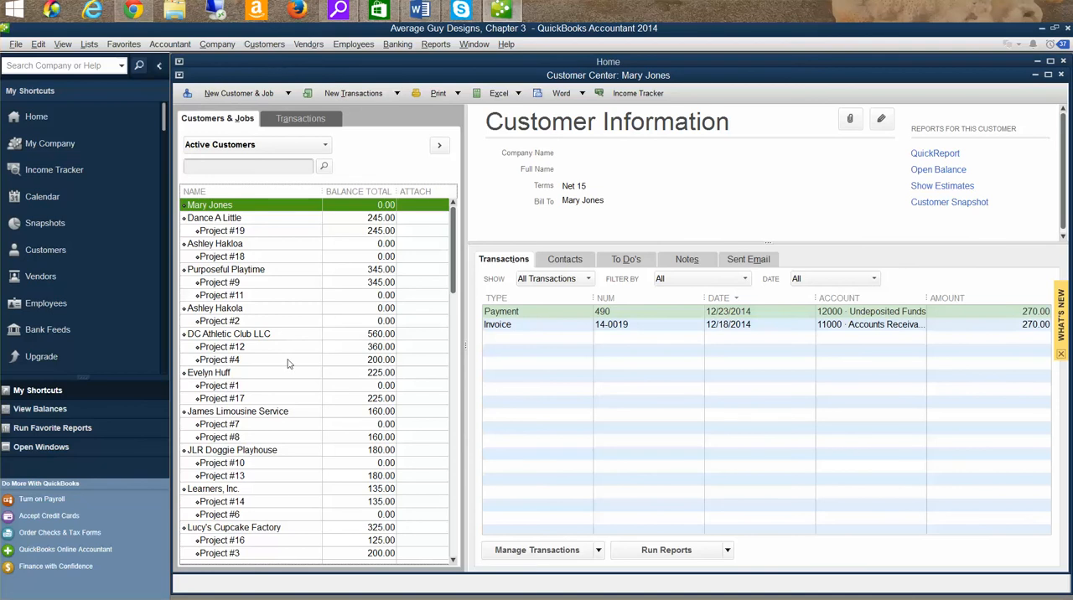
{"action": "scroll", "coordinate": [340, 419], "scroll_direction": "down", "scroll_amount": 1}
{"action": "scroll", "coordinate": [360, 429], "scroll_direction": "up", "scroll_amount": 1}
{"action": "right_click", "coordinate": [255, 211]}
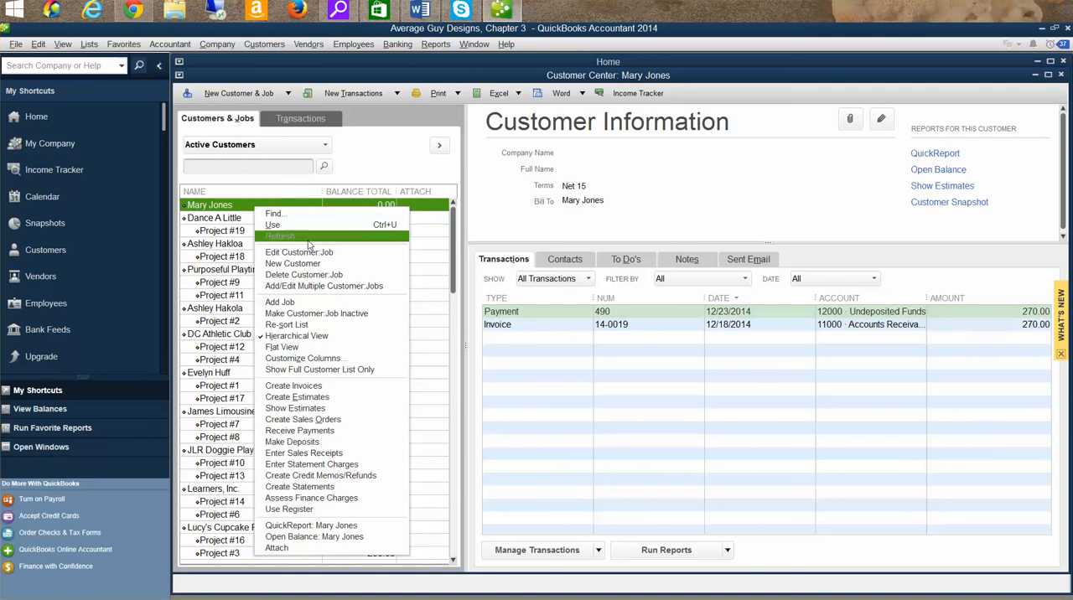
{"action": "left_click", "coordinate": [322, 316]}
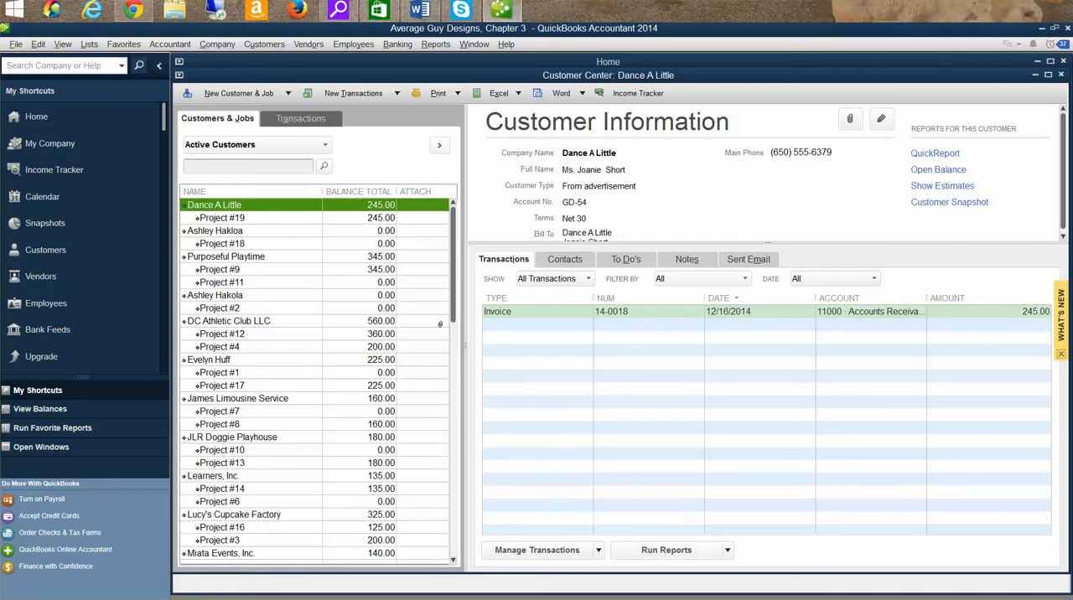
- Look over the active customer list and the options for new customers and transactions, and close the Customer Center
{"action": "left_click_drag", "start_coordinate": [453, 300], "coordinate": [455, 458]}
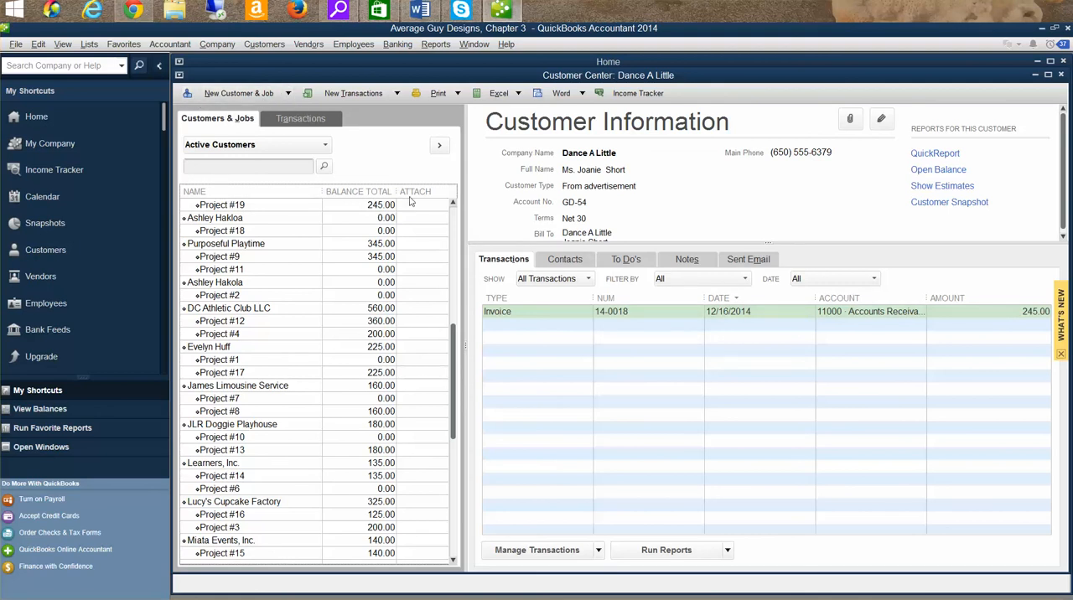
{"action": "scroll", "coordinate": [443, 252], "scroll_direction": "up", "scroll_amount": 1}
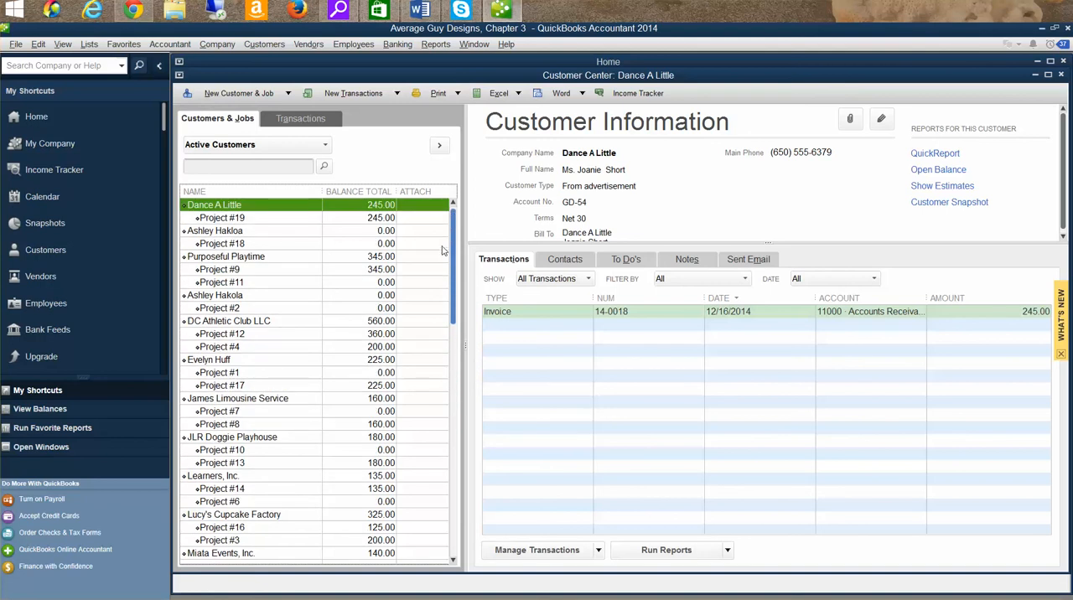
{"action": "left_click", "coordinate": [238, 94]}
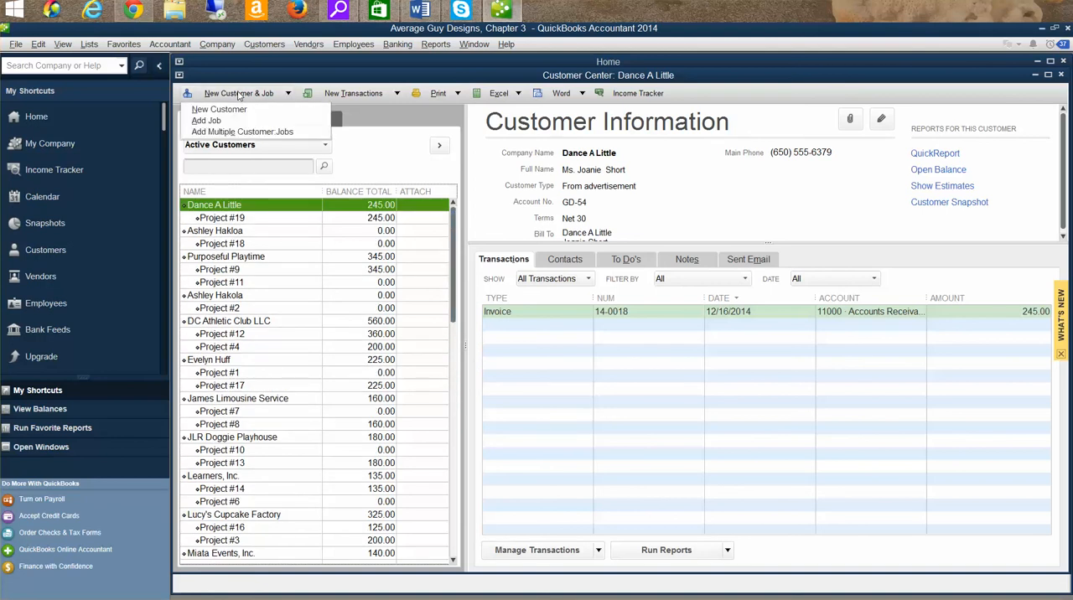
{"action": "left_click", "coordinate": [379, 96]}
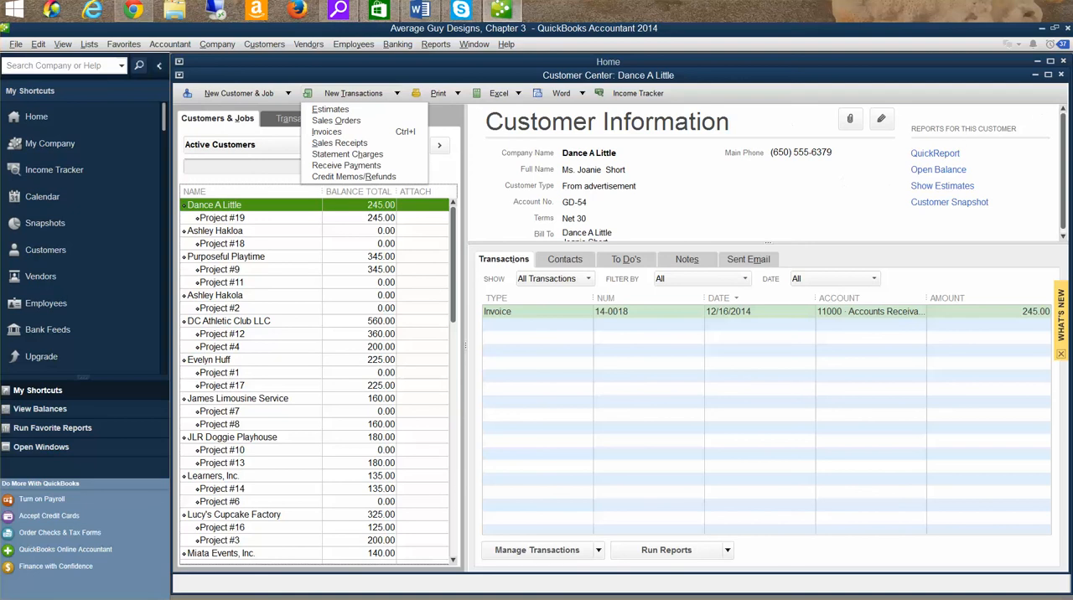
{"action": "left_click", "coordinate": [1063, 76]}
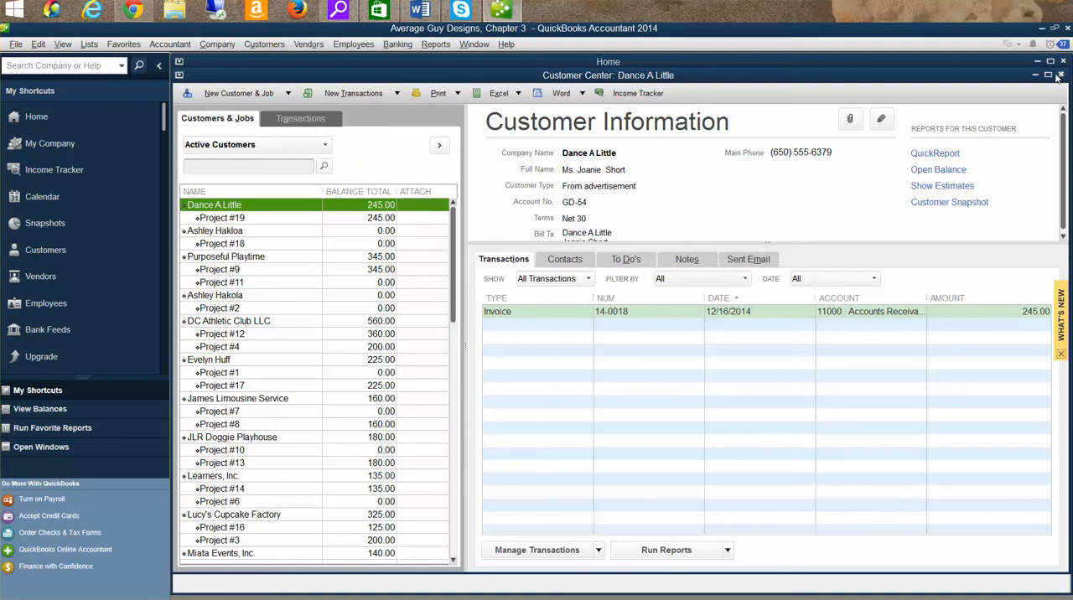
{"action": "left_click", "coordinate": [1060, 76]}
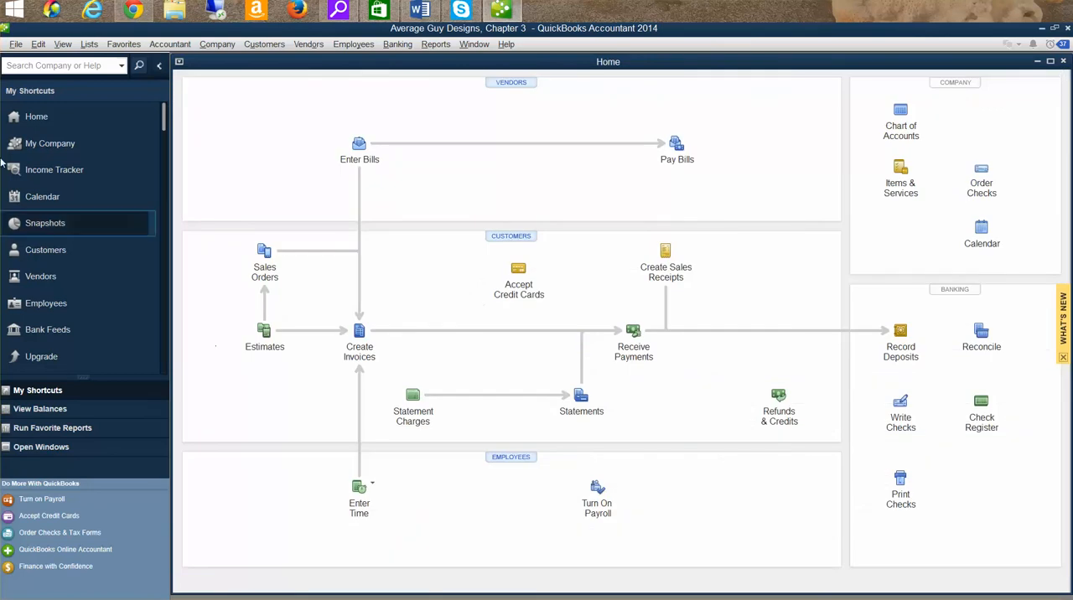
{"action": "left_click", "coordinate": [63, 44]}
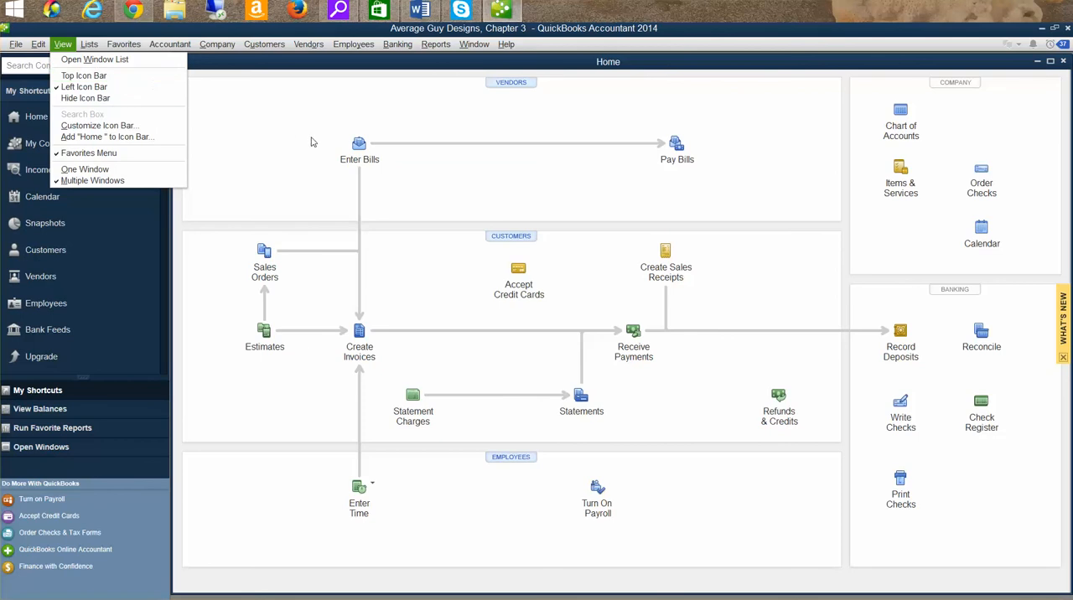
{"action": "left_click", "coordinate": [284, 142]}
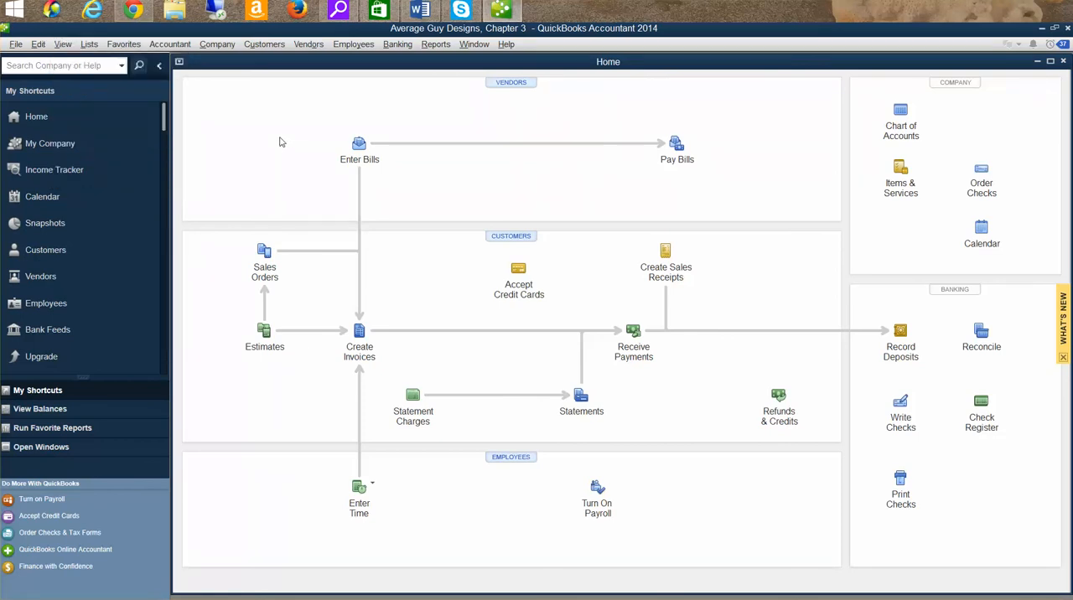
- List all customers in the Customer Center to view the inactive customer's record, and return the list to Active Customers
{"action": "left_click", "coordinate": [254, 48]}
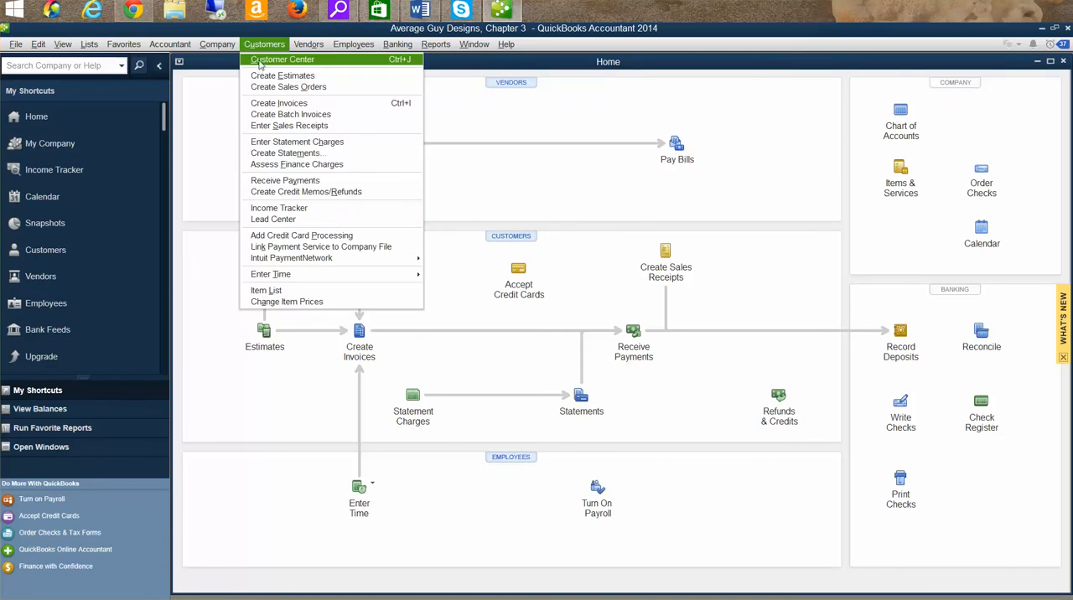
{"action": "left_click", "coordinate": [260, 65]}
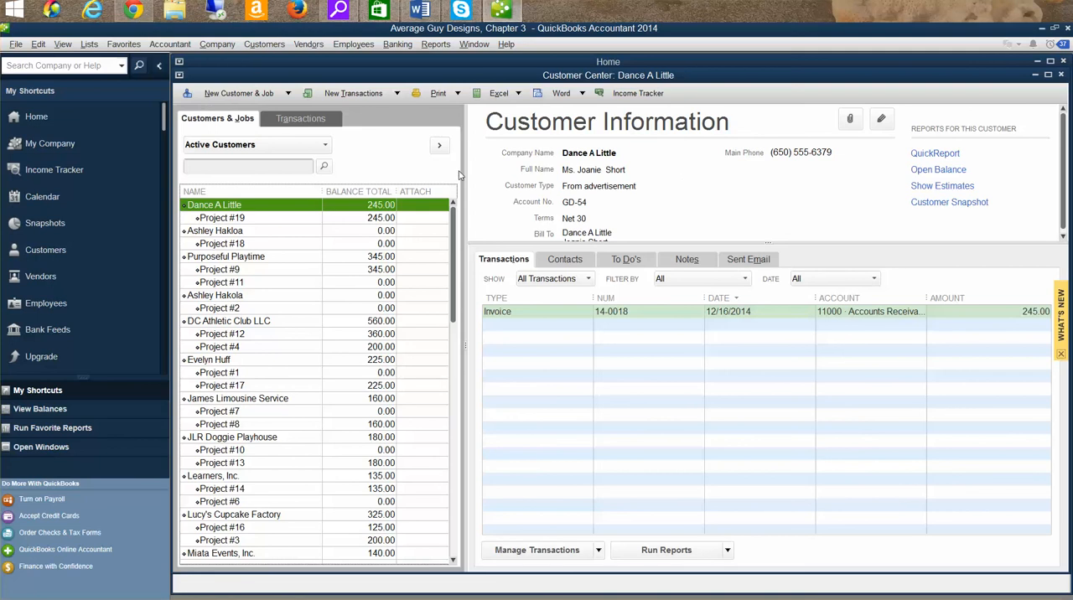
{"action": "left_click", "coordinate": [326, 147]}
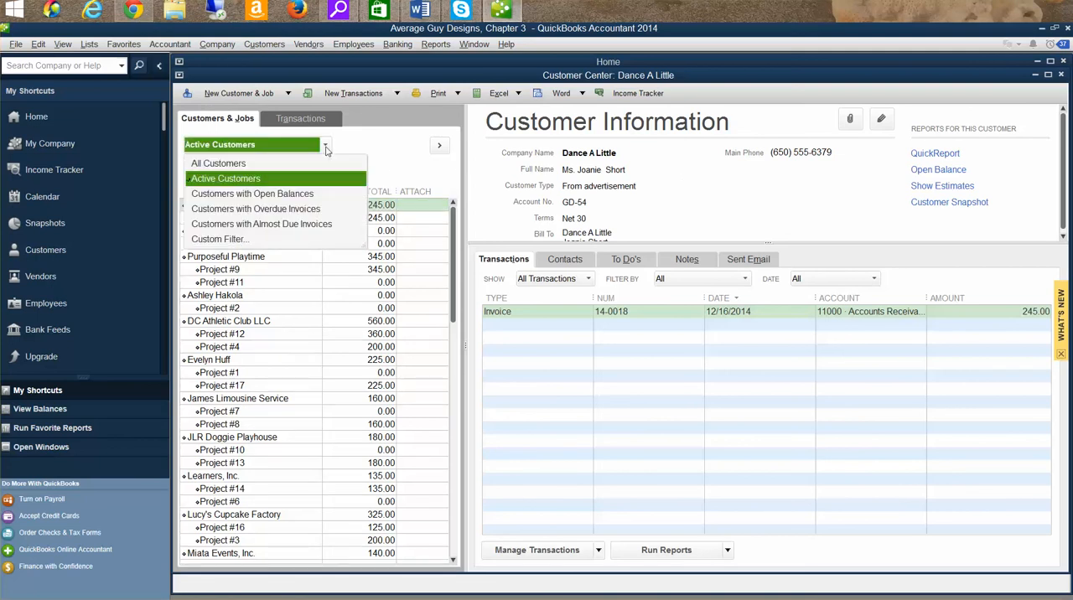
{"action": "left_click", "coordinate": [241, 163]}
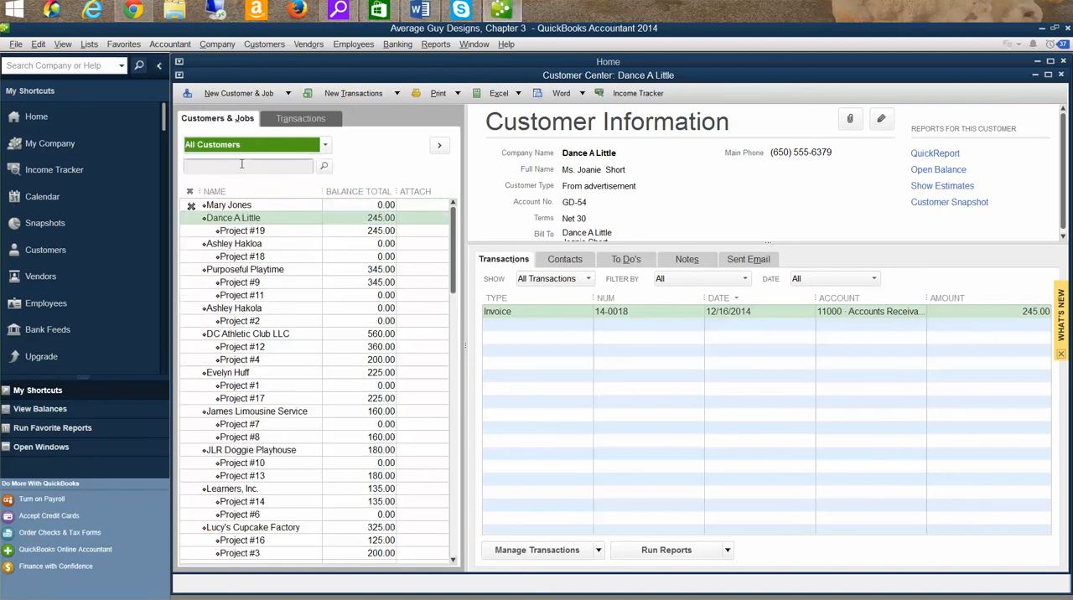
{"action": "left_click", "coordinate": [226, 206]}
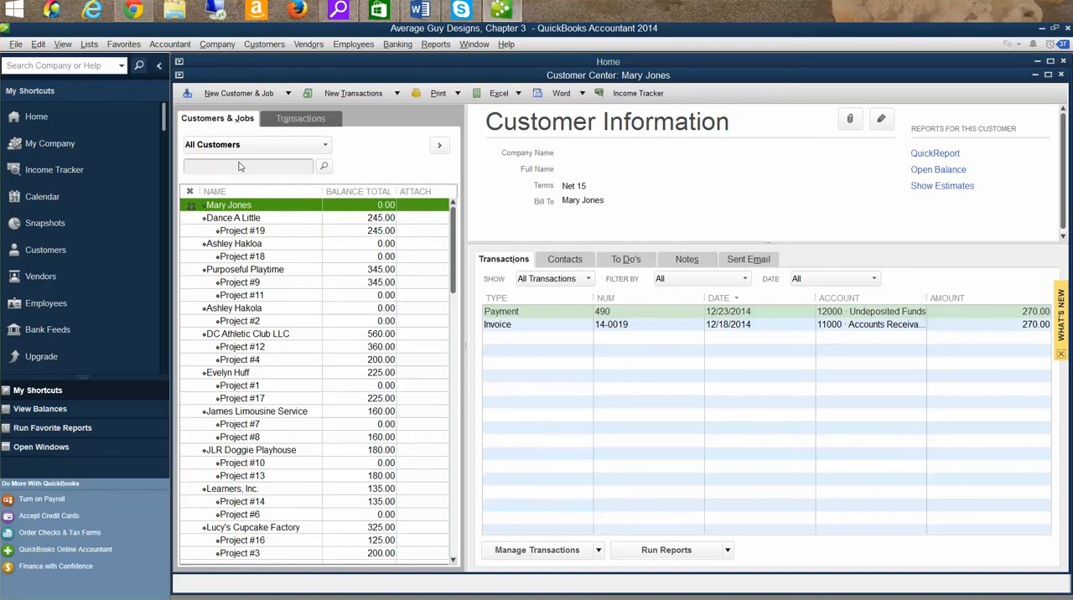
{"action": "left_click", "coordinate": [329, 149]}
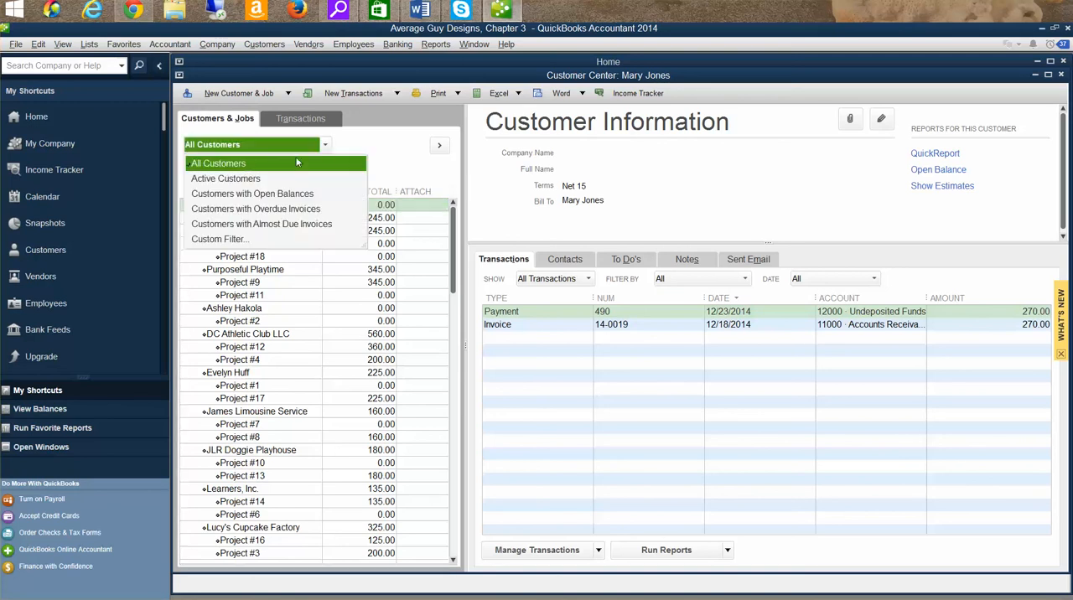
{"action": "left_click", "coordinate": [255, 181]}
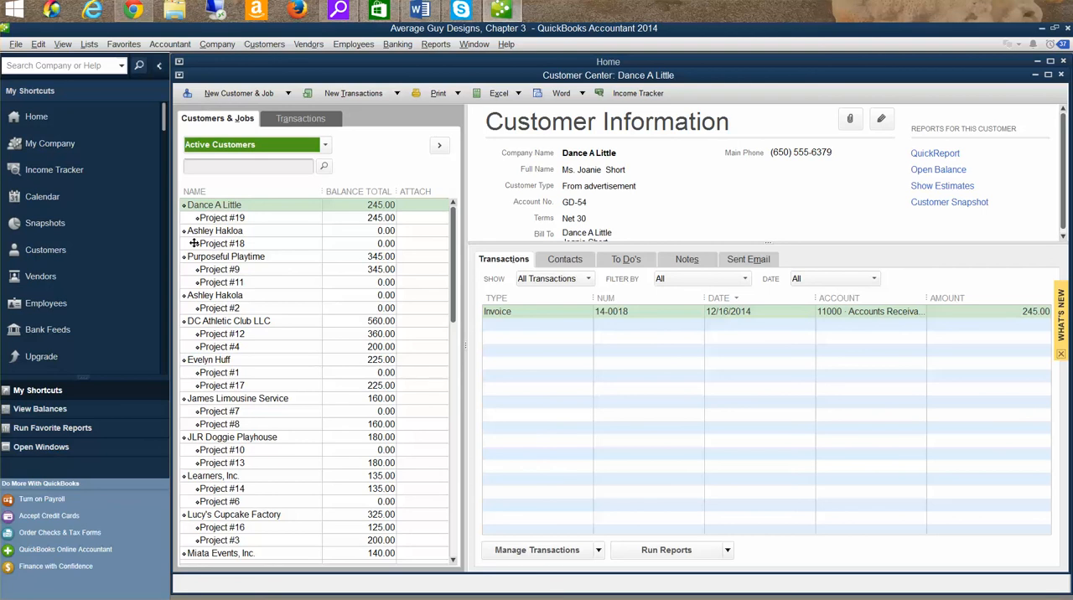
- Move the Project #18 job from the misspelled duplicate customer to the customer that owns Project #2, and compare both customer records
{"action": "left_click_drag", "start_coordinate": [193, 243], "coordinate": [202, 316]}
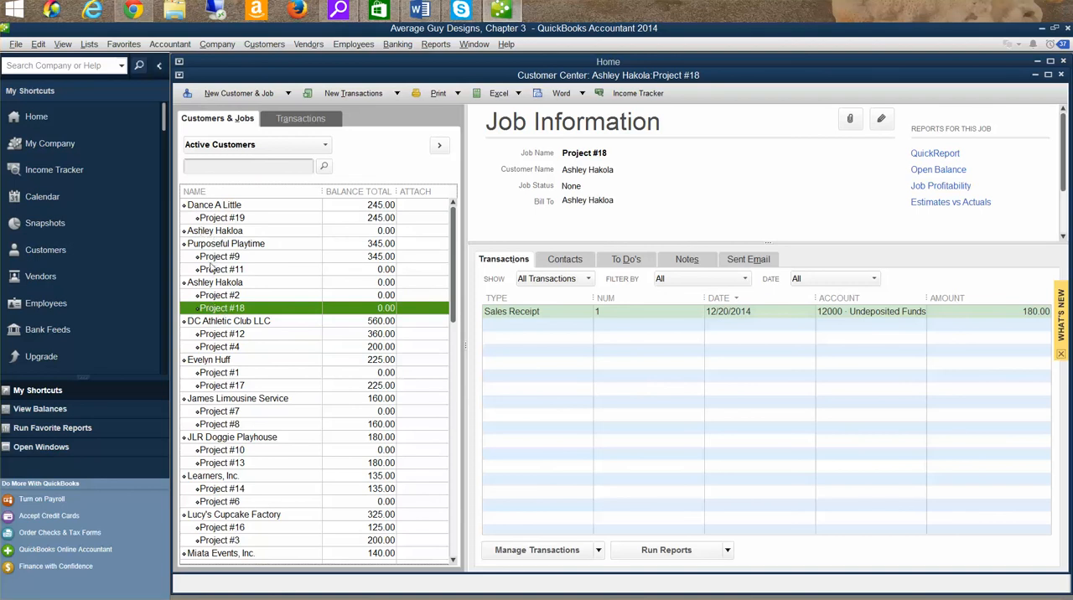
{"action": "left_click", "coordinate": [206, 232]}
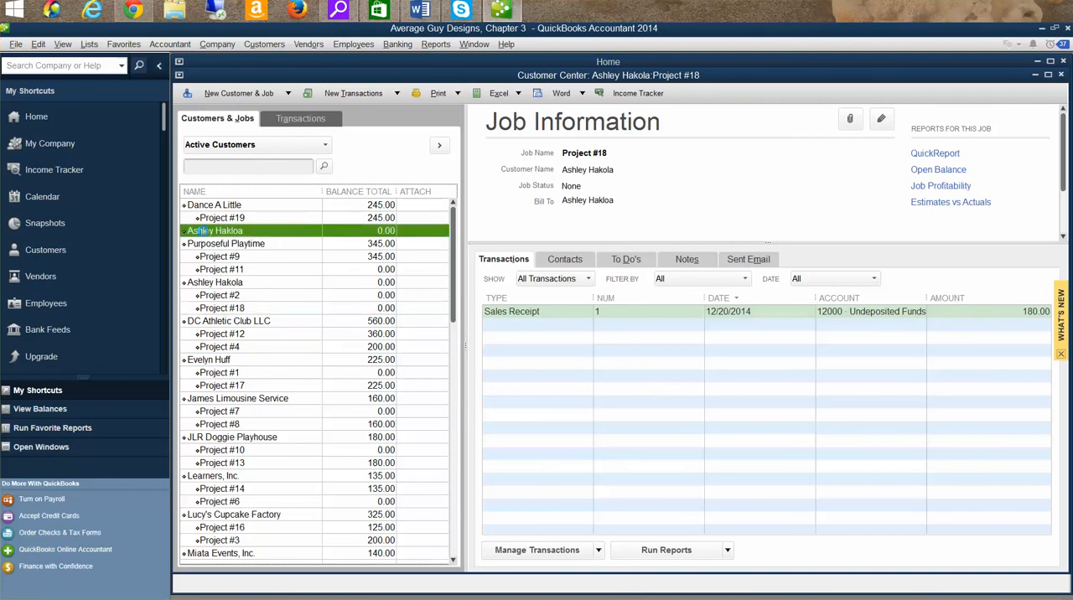
{"action": "left_click", "coordinate": [212, 285]}
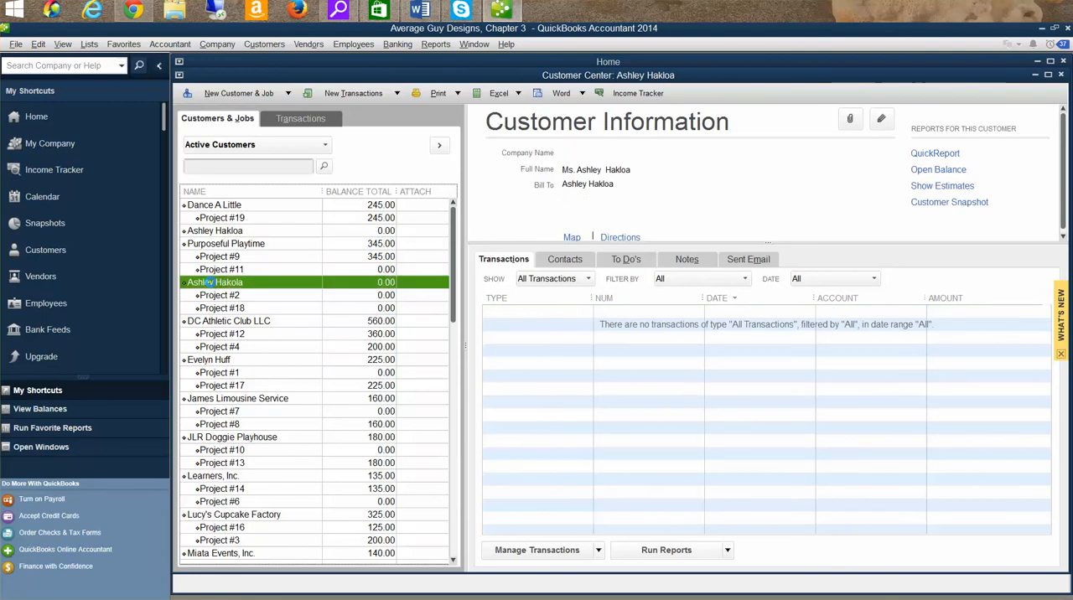
{"action": "left_click", "coordinate": [210, 234]}
{"action": "left_click", "coordinate": [219, 285]}
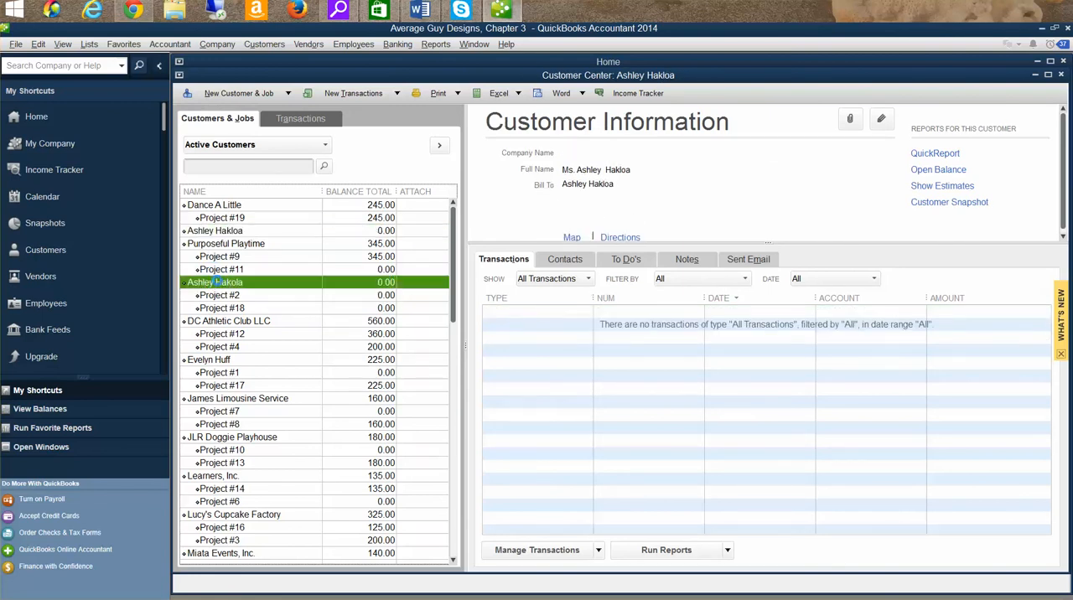
{"action": "left_click", "coordinate": [215, 234]}
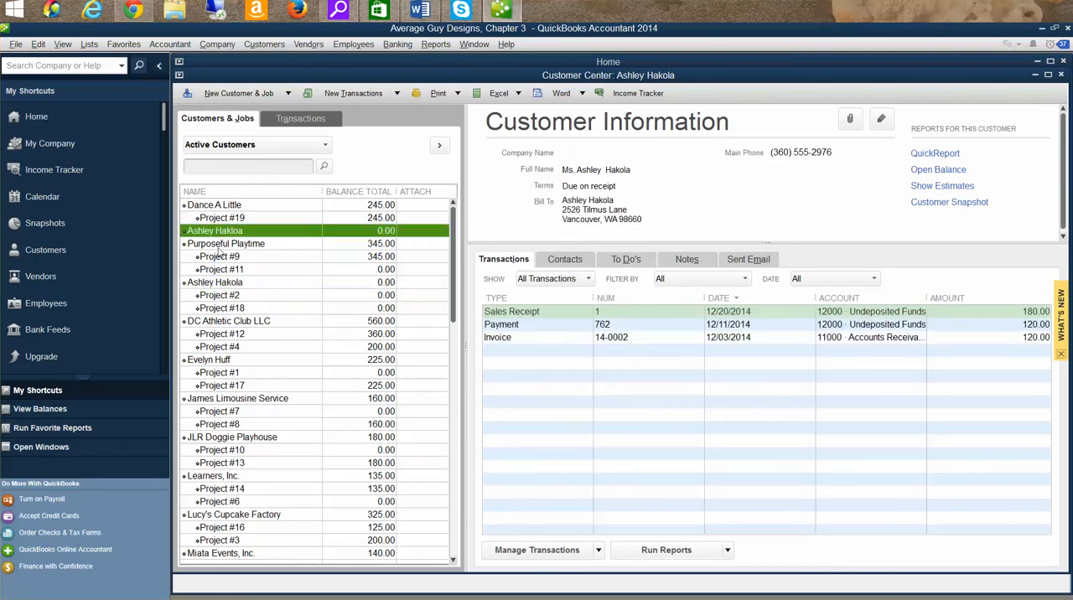
{"action": "left_click", "coordinate": [198, 284]}
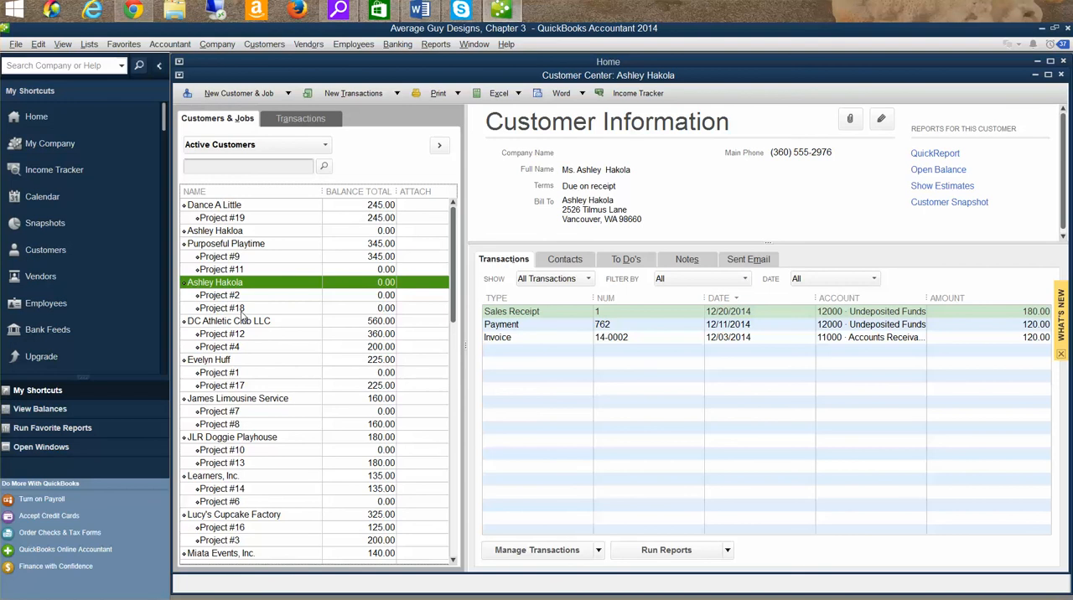
{"action": "left_click", "coordinate": [244, 231]}
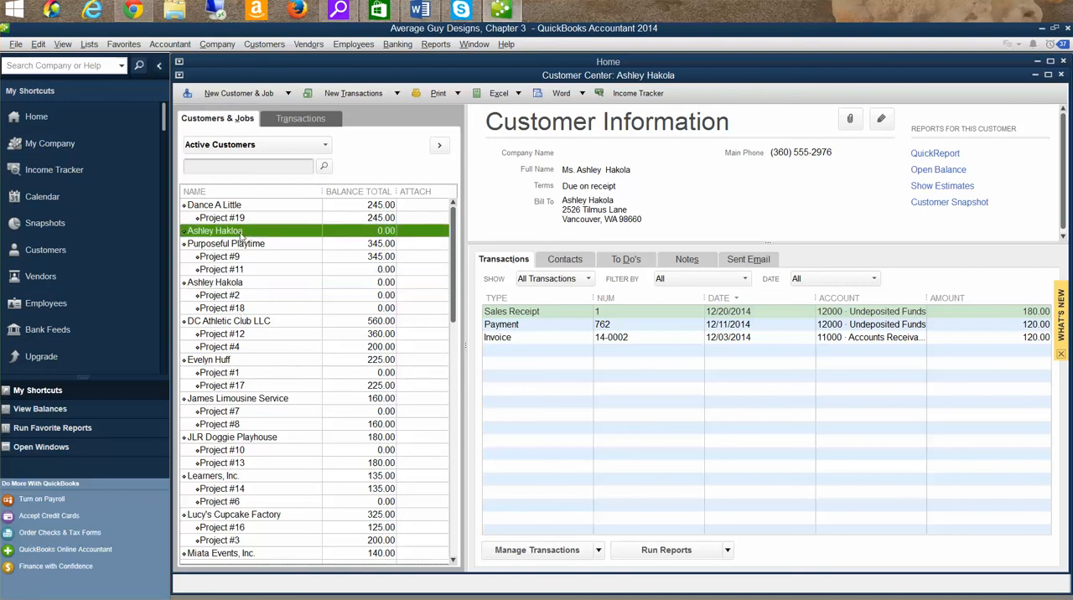
{"action": "left_click", "coordinate": [240, 285]}
- Correct the duplicate customer's misspelled last name in the customer name to match the existing customer, and merge the two records
{"action": "left_click", "coordinate": [223, 234]}
{"action": "double_click", "coordinate": [221, 233]}
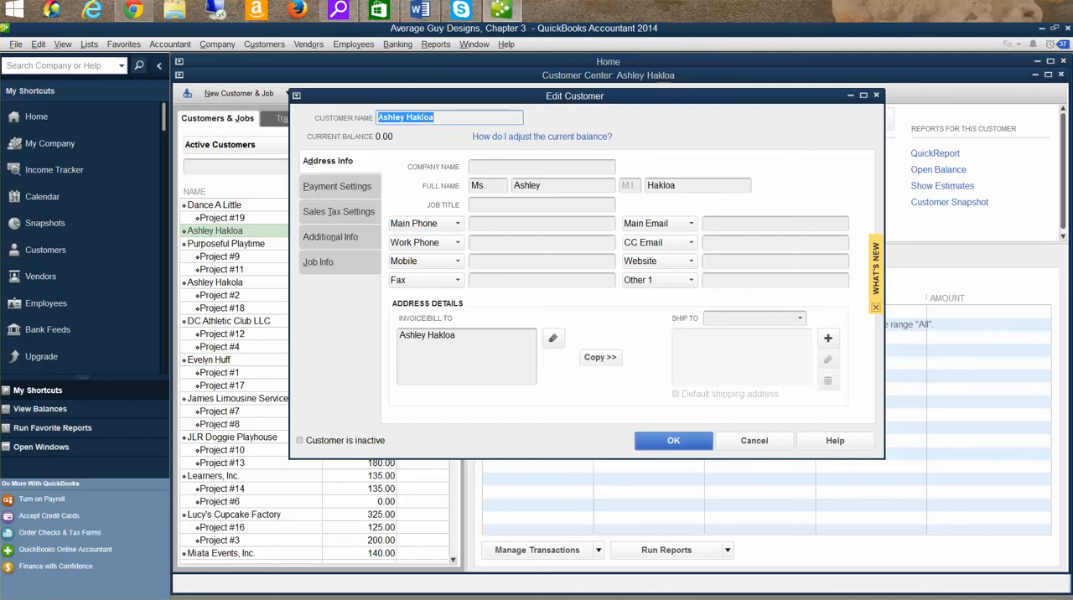
{"action": "left_click", "coordinate": [423, 117]}
{"action": "key", "text": "BackSpace"}
{"action": "key", "text": "Right"}
{"action": "type", "text": "l"}
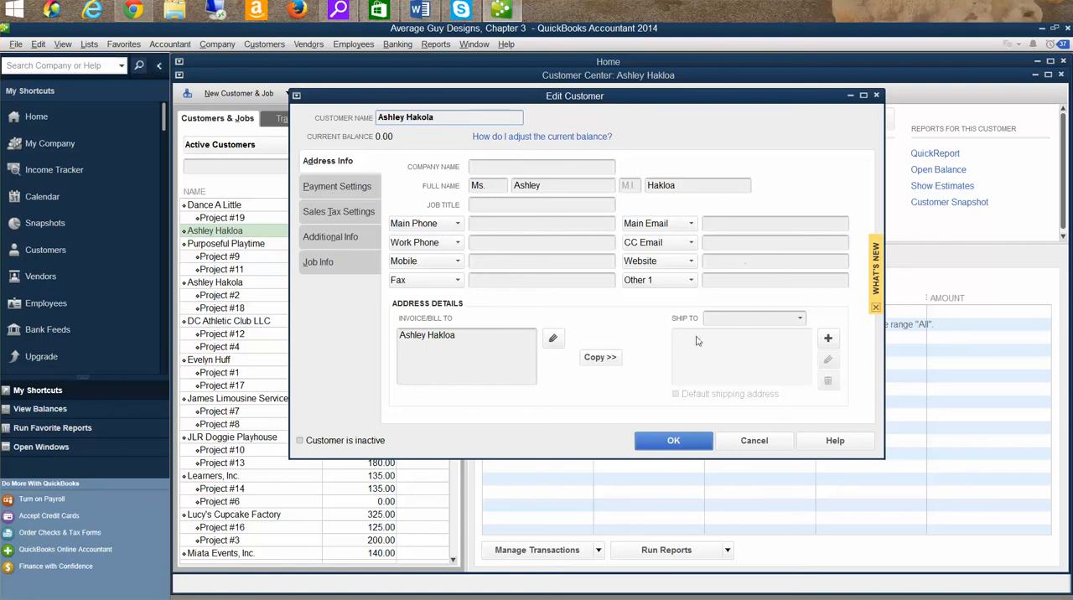
{"action": "left_click", "coordinate": [680, 446]}
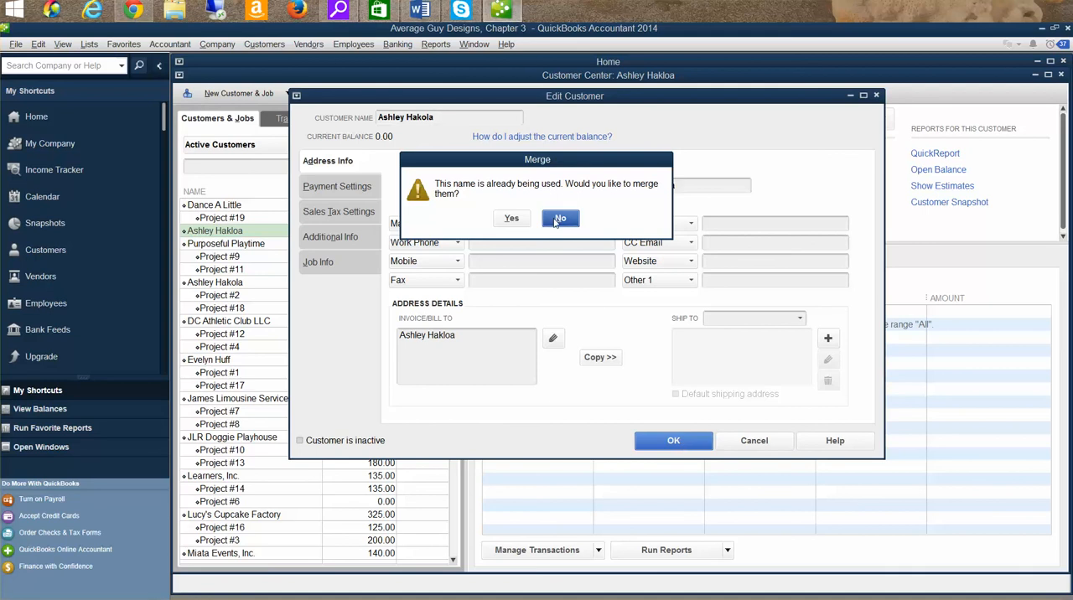
{"action": "left_click", "coordinate": [511, 218]}
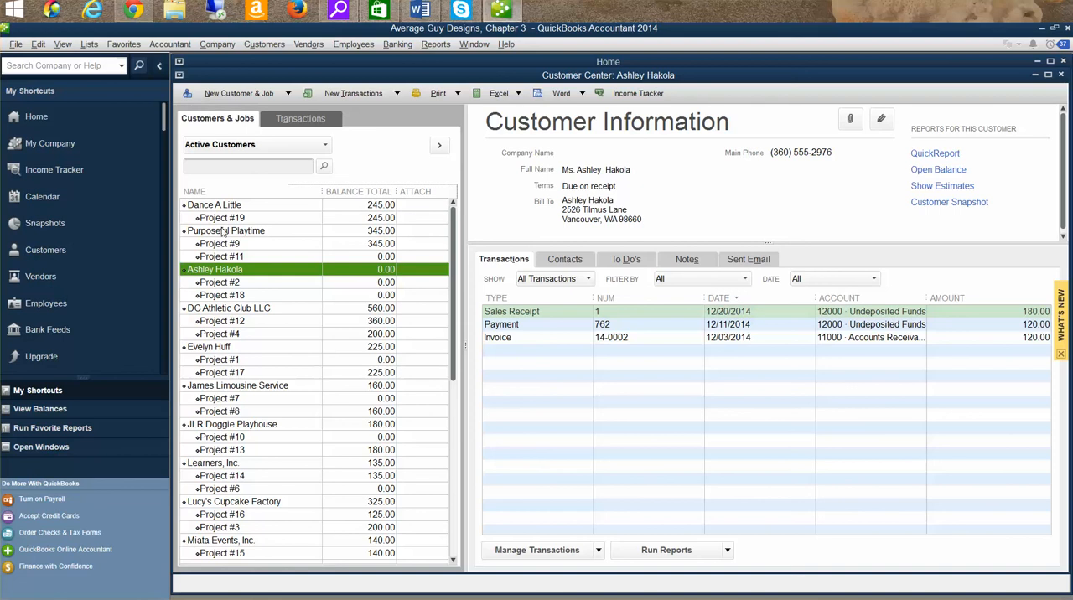
- Examine the Project #2 and Project #18 jobs listed under the merged customer
{"action": "left_click", "coordinate": [224, 283]}
{"action": "left_click", "coordinate": [226, 295]}
{"action": "left_click", "coordinate": [229, 283]}
{"action": "left_click", "coordinate": [228, 295]}
{"action": "left_click", "coordinate": [230, 283]}
{"action": "left_click", "coordinate": [228, 295]}
{"action": "left_click", "coordinate": [230, 283]}
{"action": "left_click", "coordinate": [228, 295]}
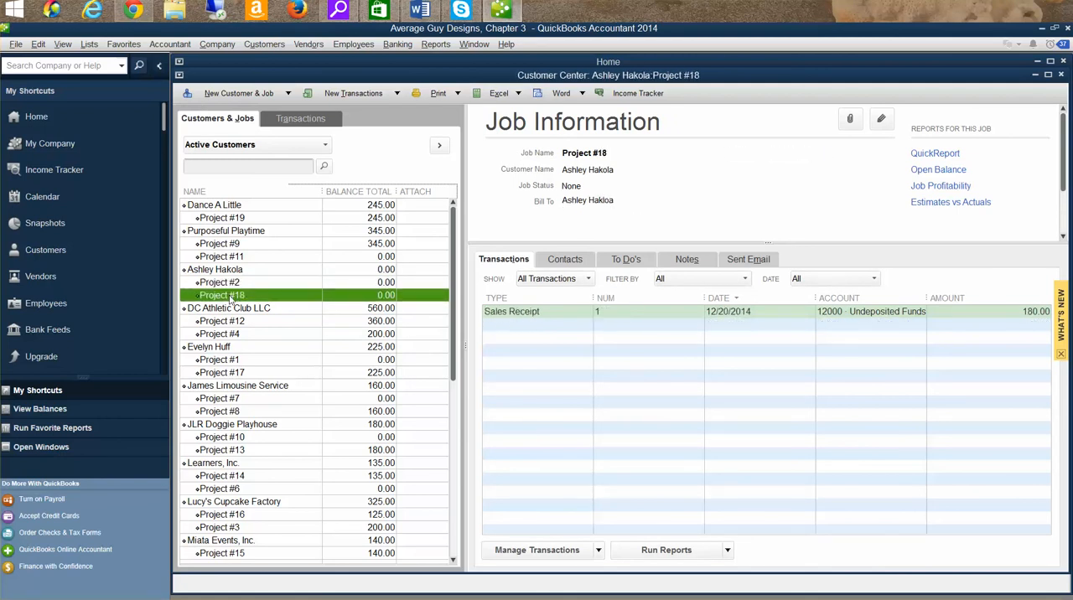
{"action": "left_click", "coordinate": [201, 271]}
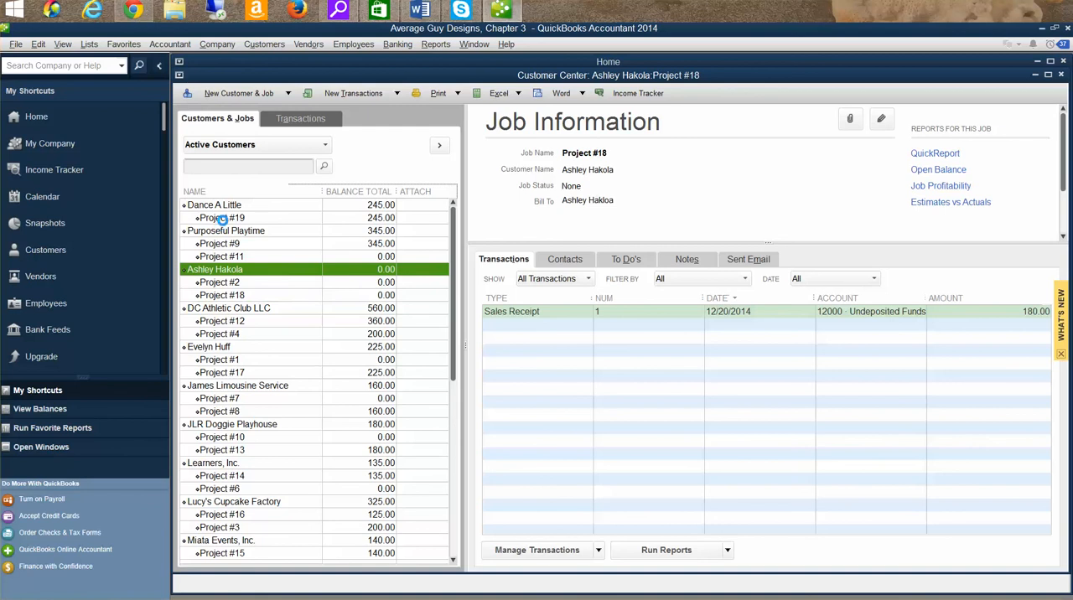